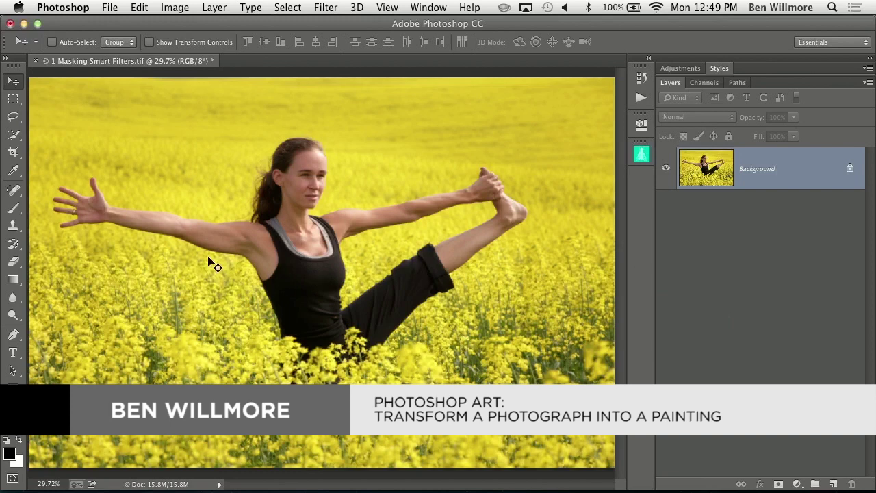
Zoom in three times on the photo and pan to the woman's outstretched arm
super+click(187, 242)
super+click(187, 242)
super+click(191, 155)
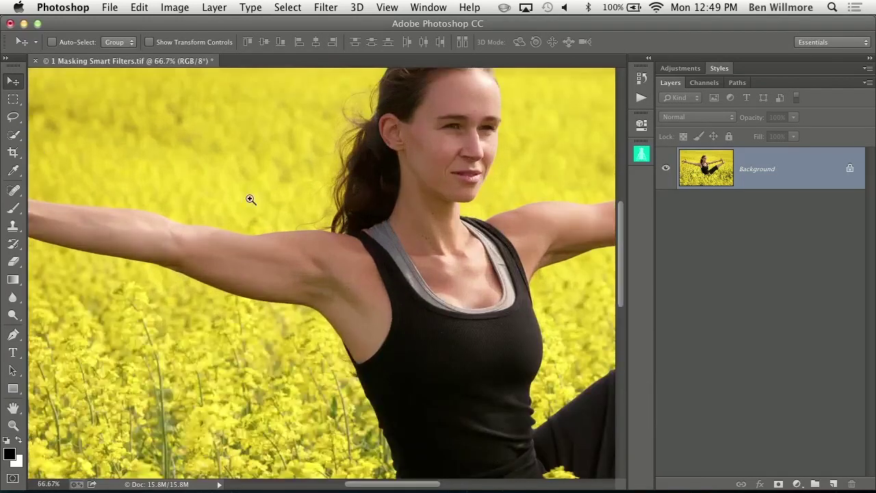
drag(232, 158, 410, 247)
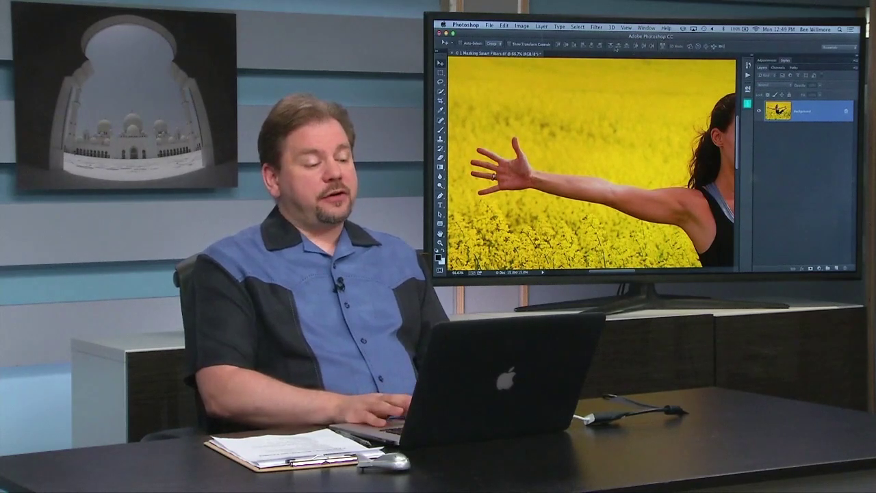
click(322, 7)
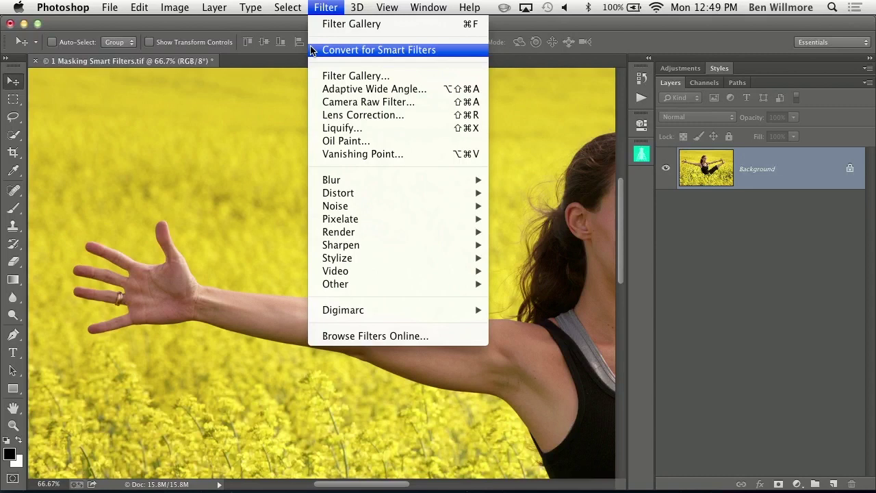
Convert the Background layer into smart object Layer 0 with Filter > Convert for Smart Filters
mouse_move(214, 7)
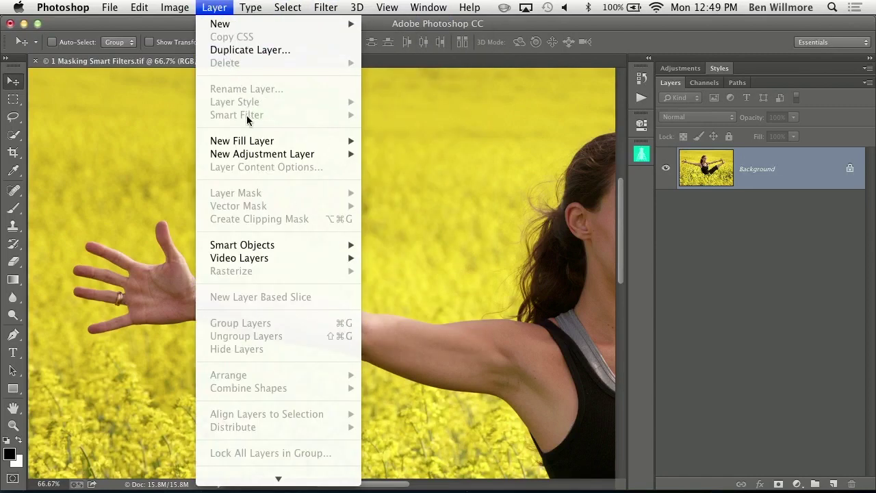
mouse_move(341, 252)
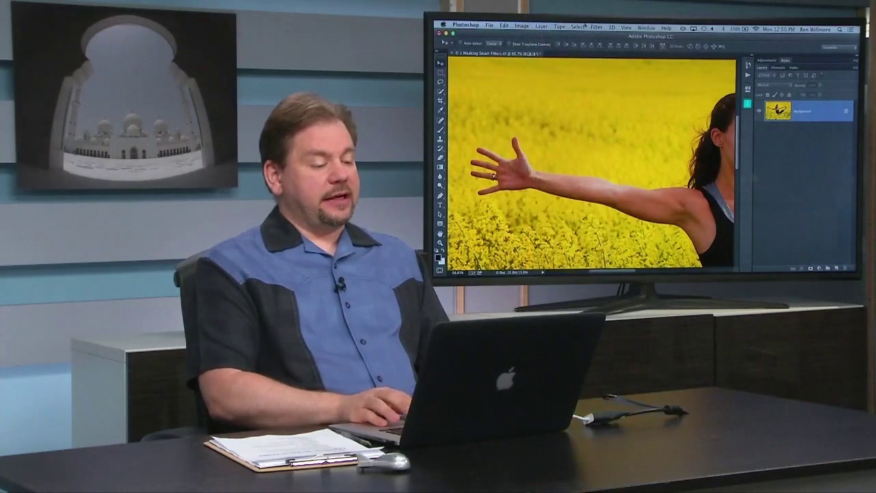
click(597, 28)
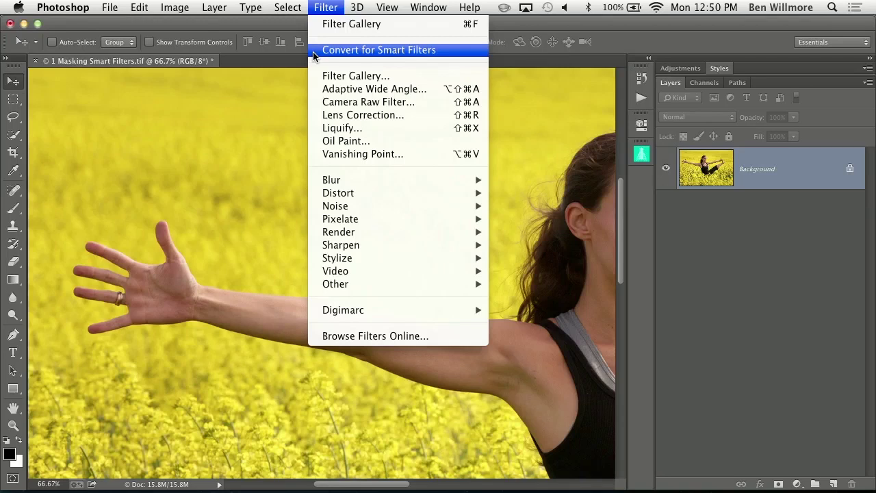
click(379, 50)
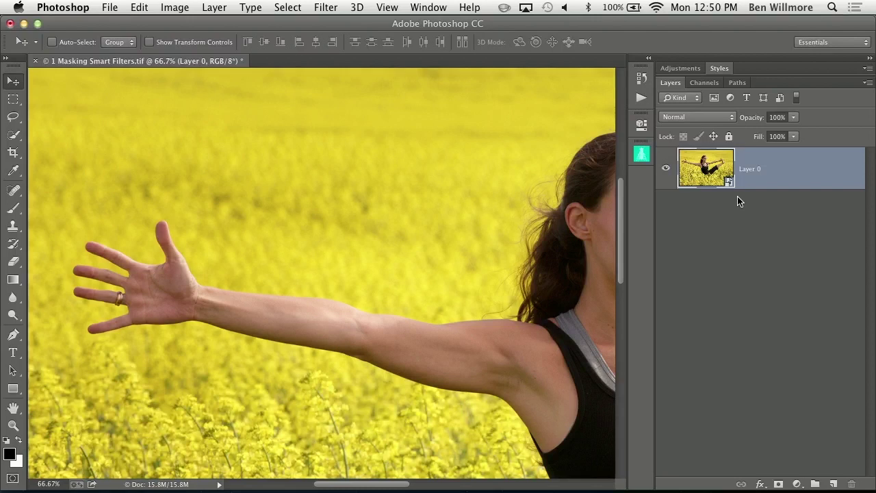
click(325, 6)
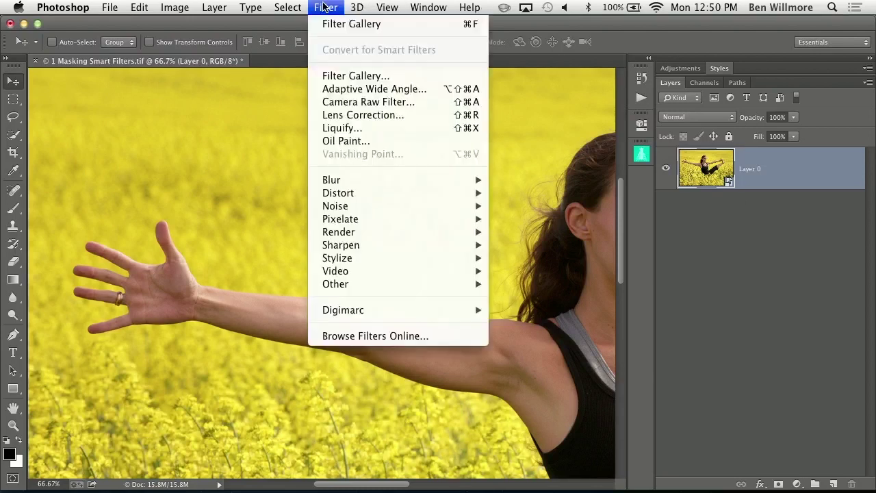
Open the Filter Gallery's Artistic folder, pan the preview over arm, face and field, and pick Rough Pastels
click(366, 76)
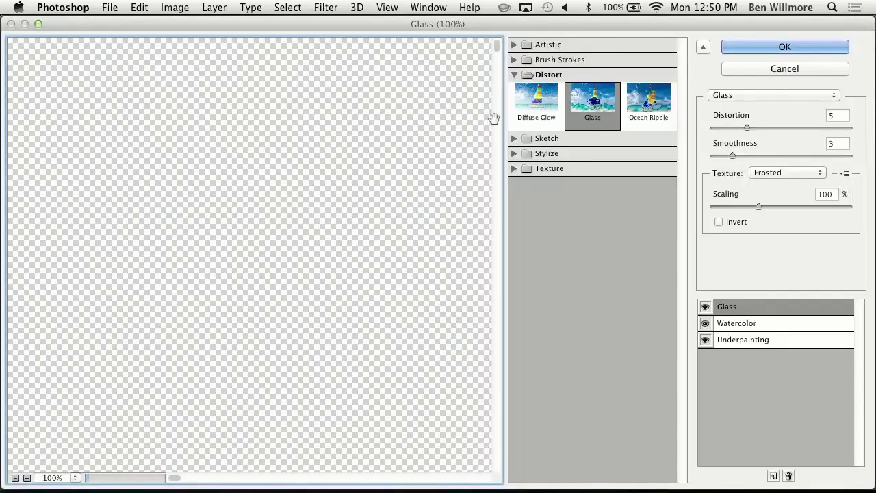
click(513, 45)
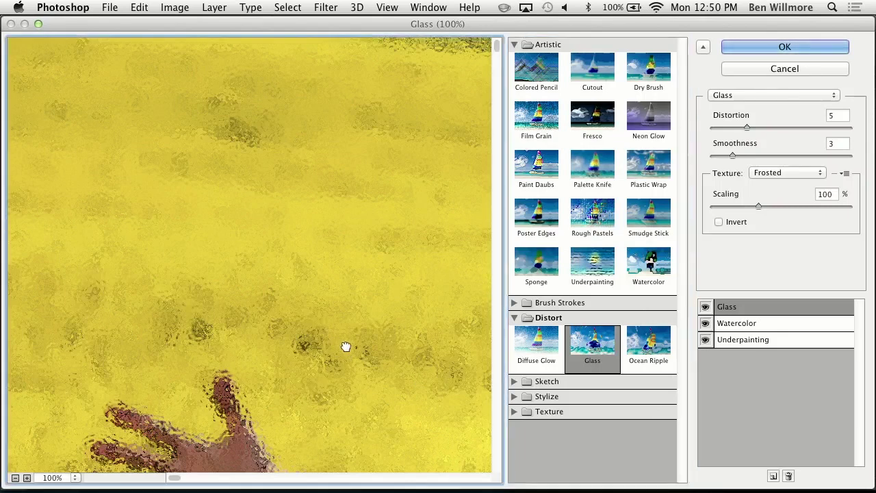
drag(346, 346, 319, 104)
drag(432, 294, 24, 241)
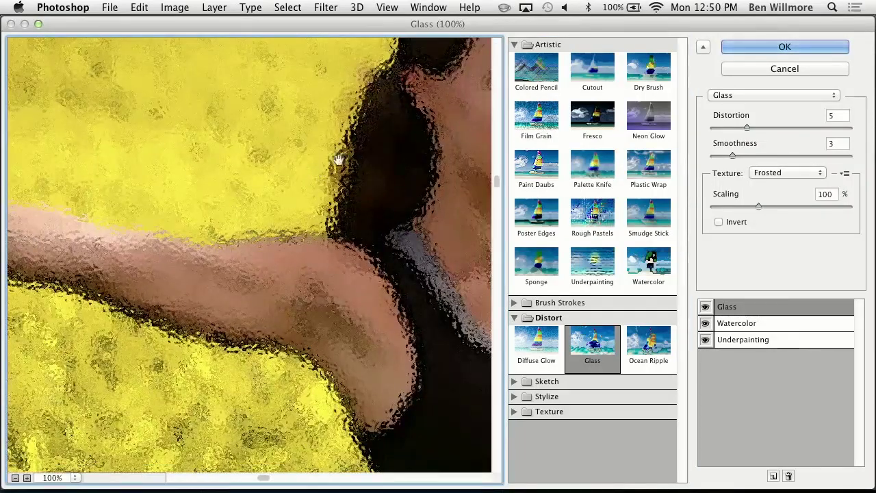
drag(339, 160, 256, 307)
drag(128, 239, 366, 286)
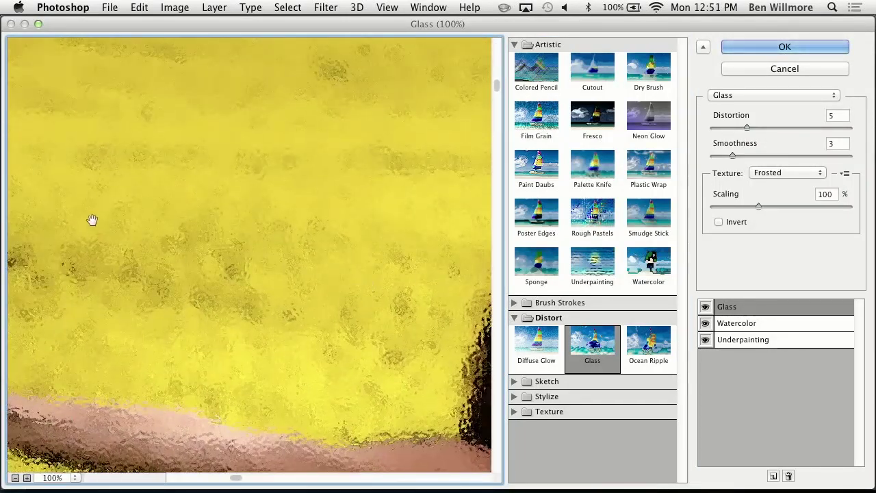
drag(93, 220, 343, 65)
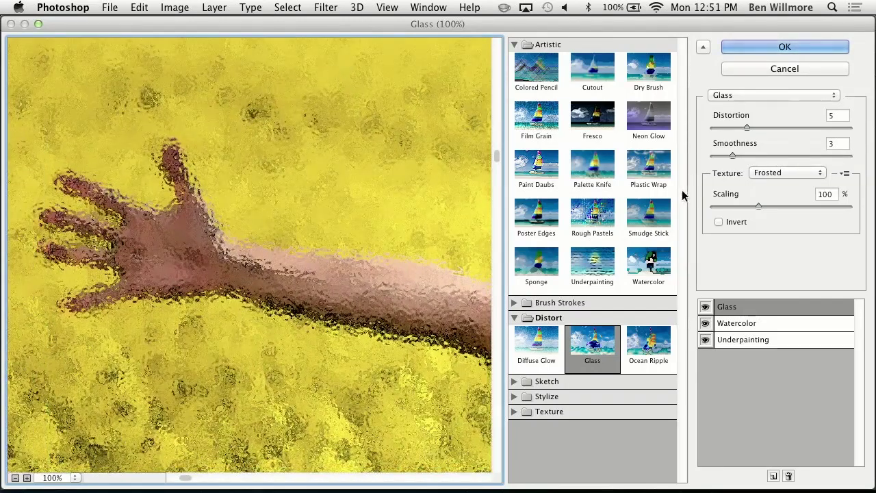
click(594, 222)
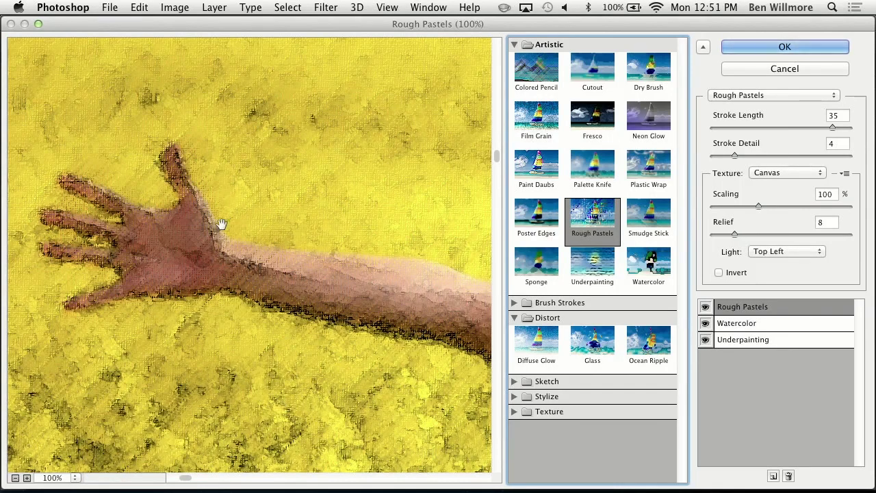
Lengthen the Rough Pastels strokes slightly while previewing the face, shoulder and arm
drag(402, 292, 106, 254)
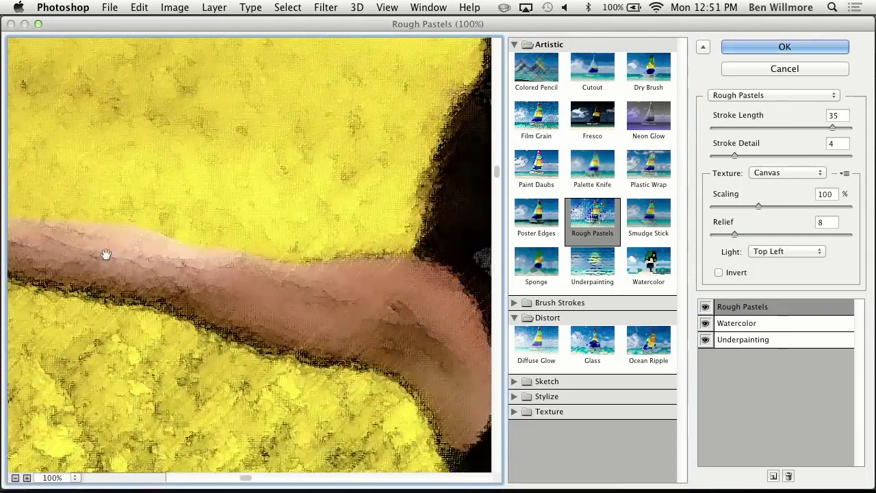
drag(347, 320, 377, 313)
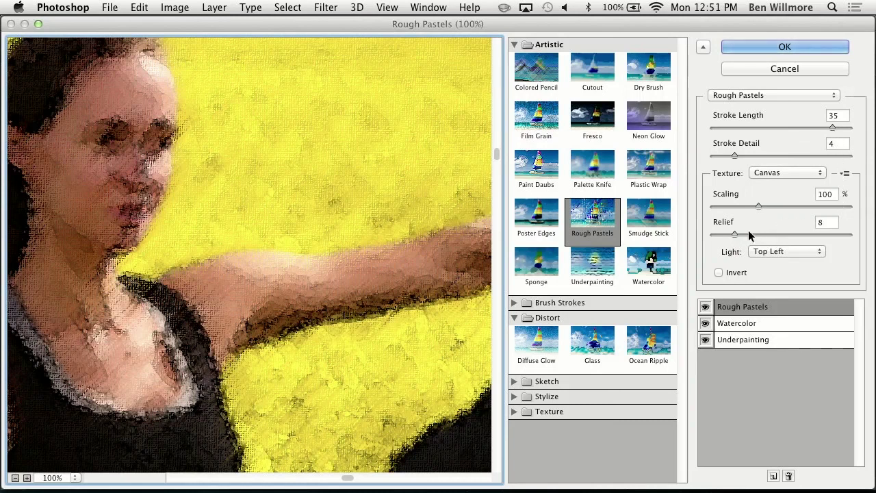
drag(832, 127, 833, 127)
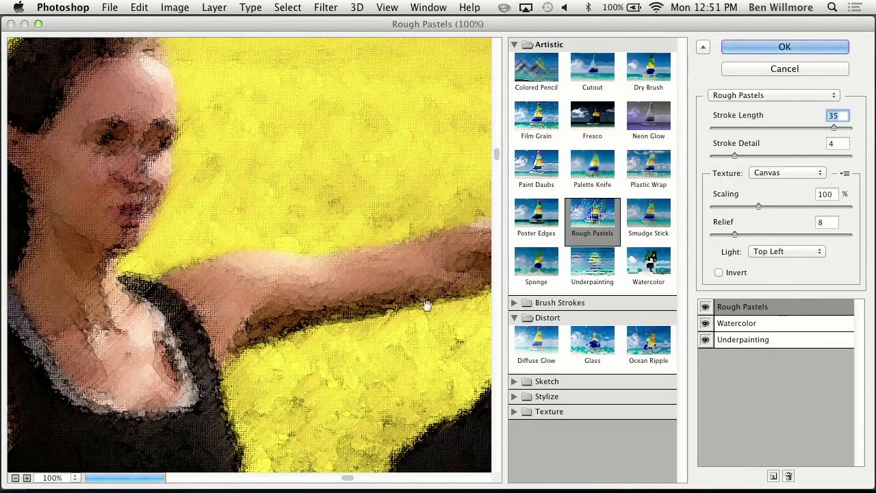
Inspect the pastel effect across the yellow field, face, black top, arms and raised leg
drag(227, 314, 374, 312)
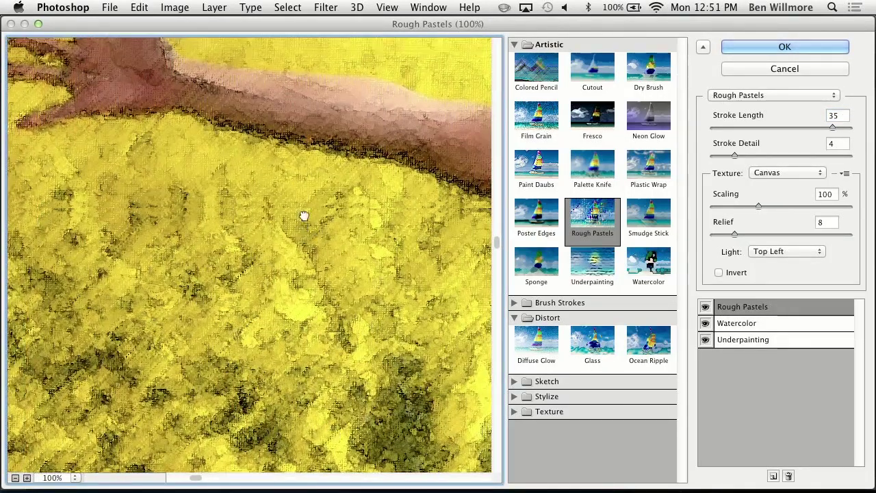
drag(304, 216, 386, 337)
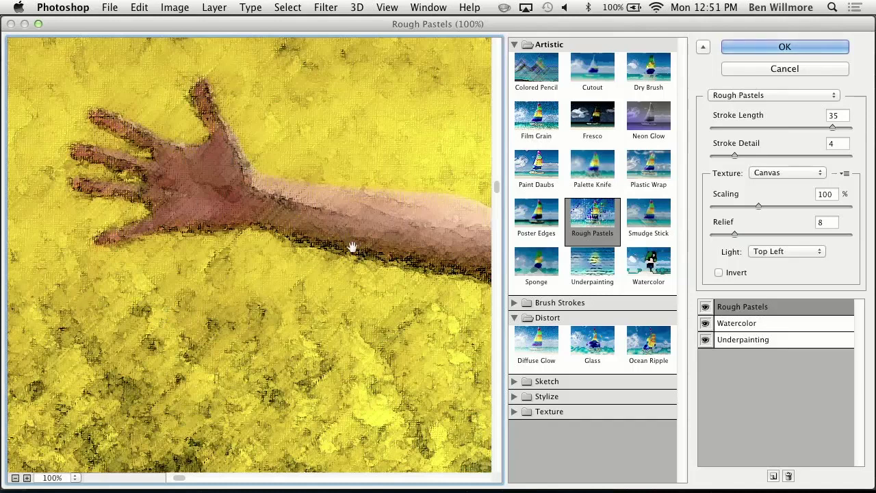
drag(387, 271, 87, 267)
drag(291, 256, 91, 307)
drag(323, 212, 245, 257)
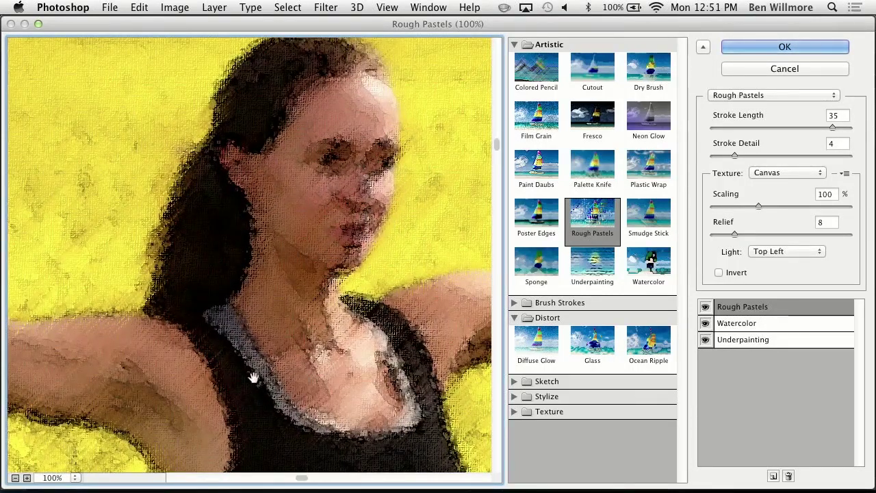
drag(171, 388, 221, 187)
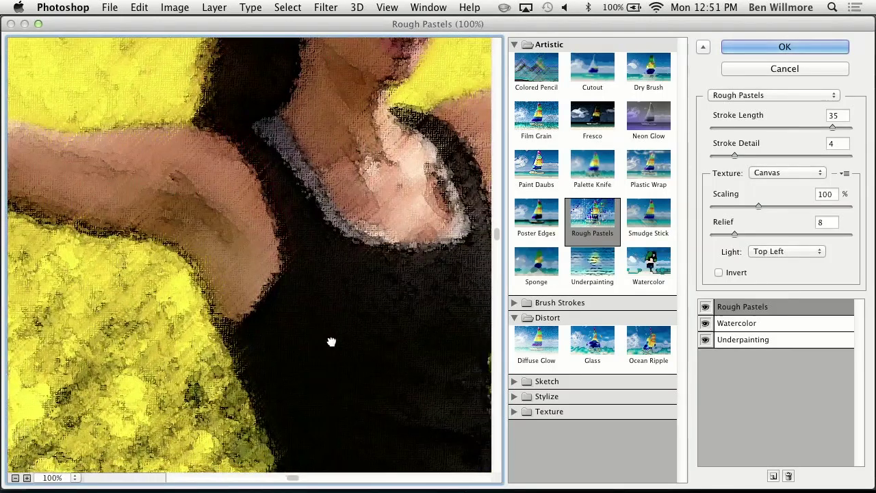
drag(330, 342, 102, 226)
drag(344, 224, 182, 319)
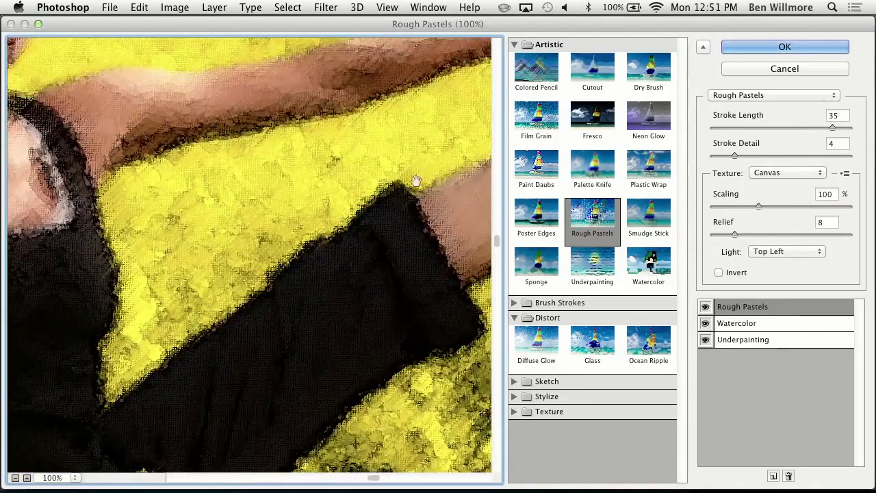
drag(416, 182, 321, 295)
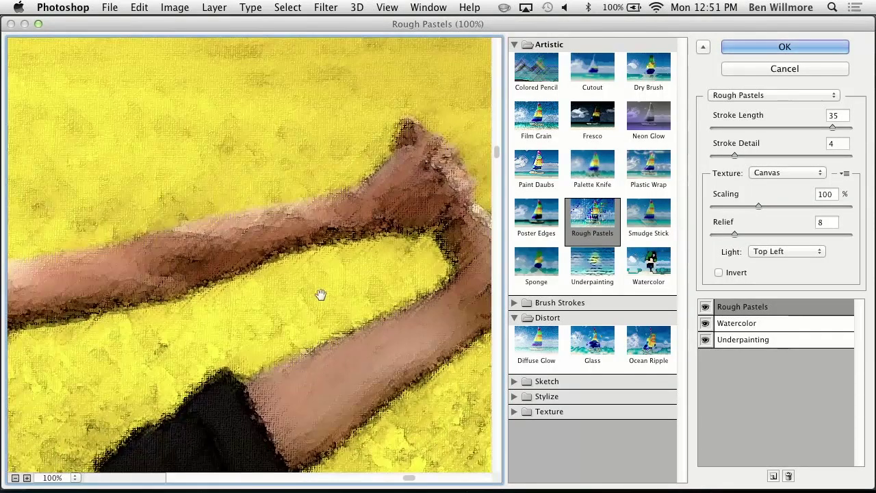
drag(175, 263, 380, 219)
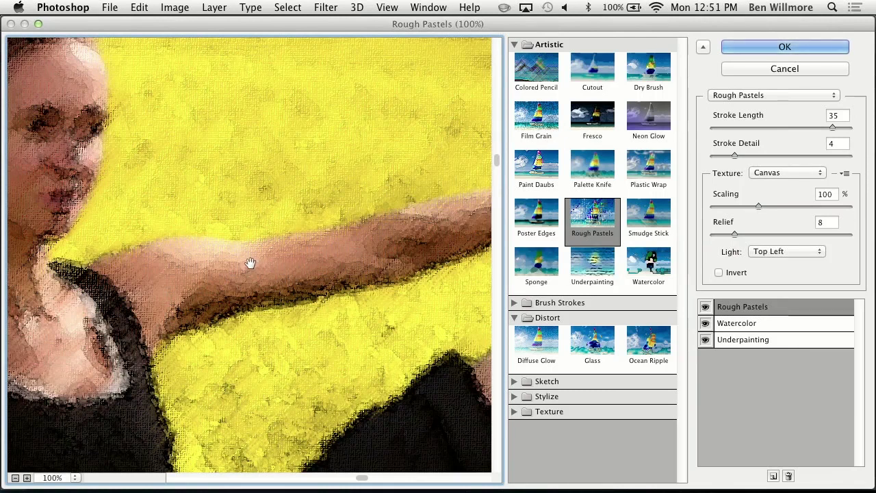
drag(146, 192, 382, 265)
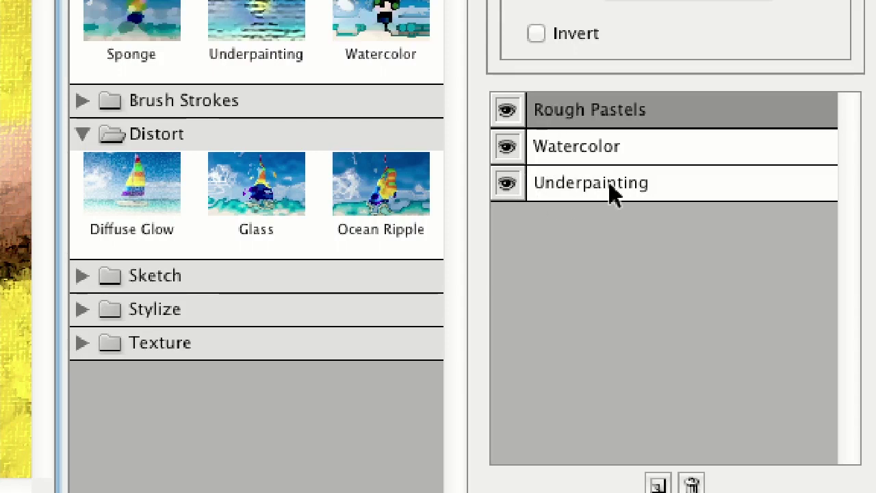
Hide the Watercolor and Underpainting effects, leaving only Rough Pastels visible in the stack
click(507, 147)
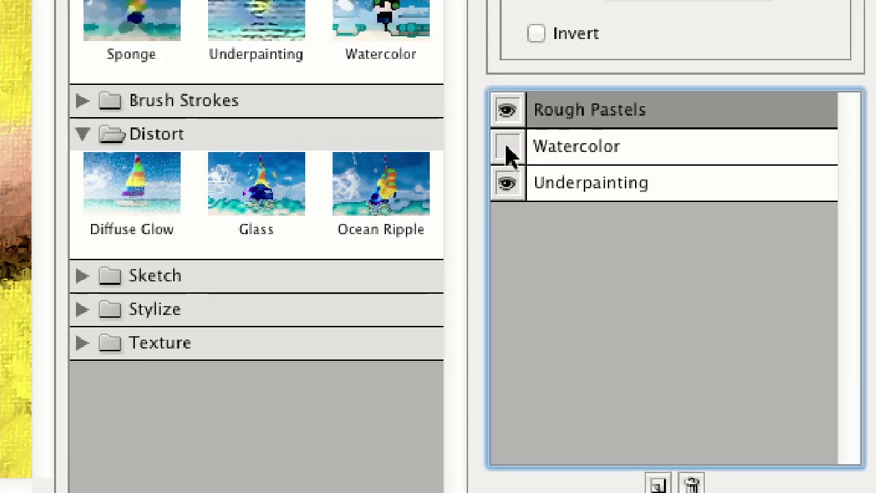
click(507, 183)
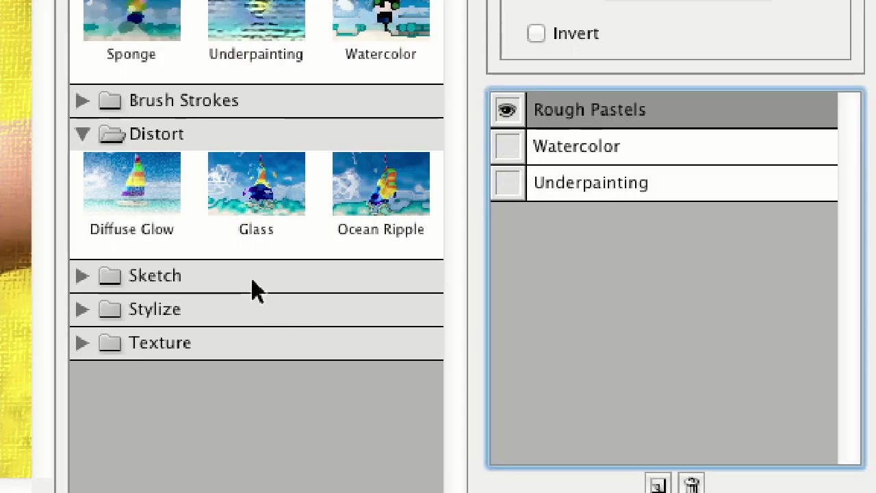
click(130, 197)
click(19, 108)
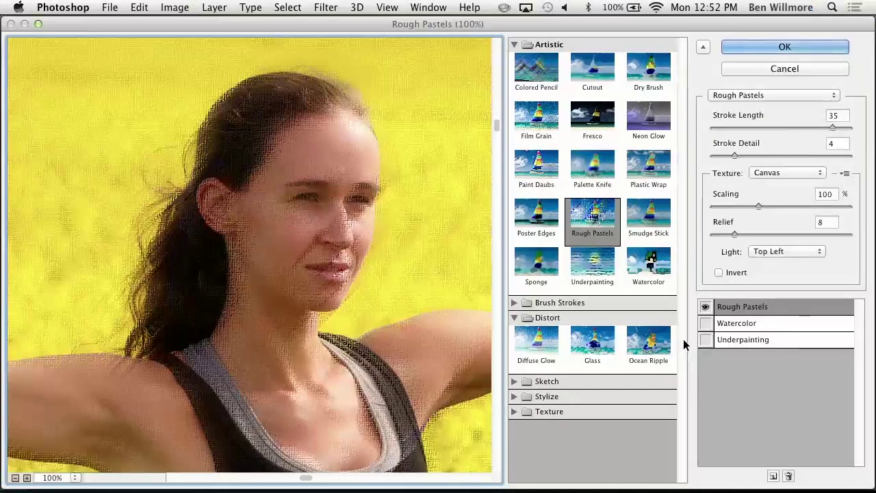
drag(326, 393, 355, 303)
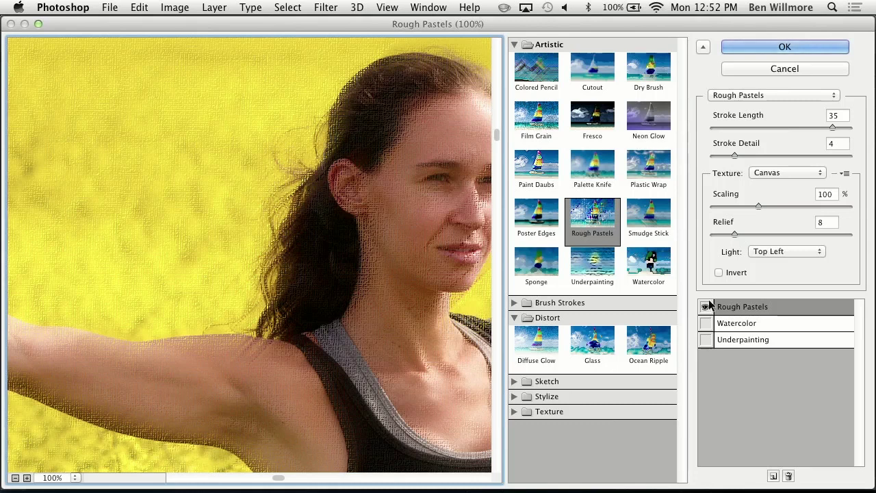
Compare the photo with different effect combinations, then return to Rough Pastels alone
click(707, 307)
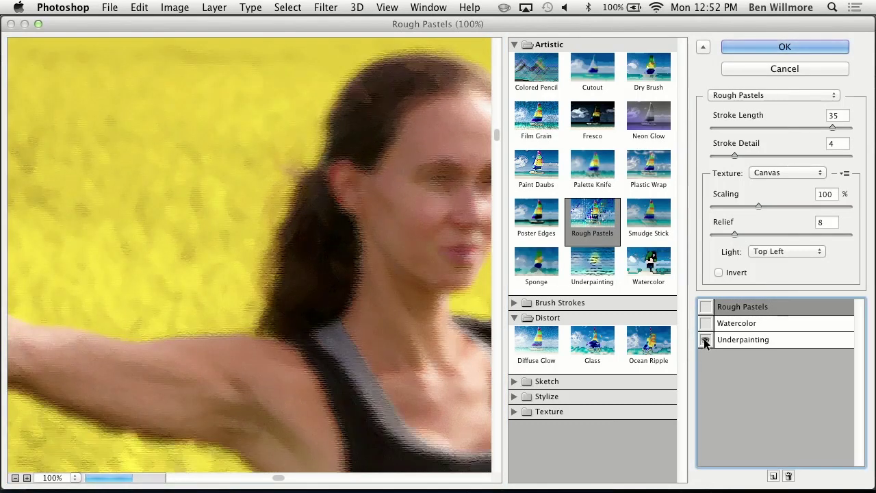
click(706, 324)
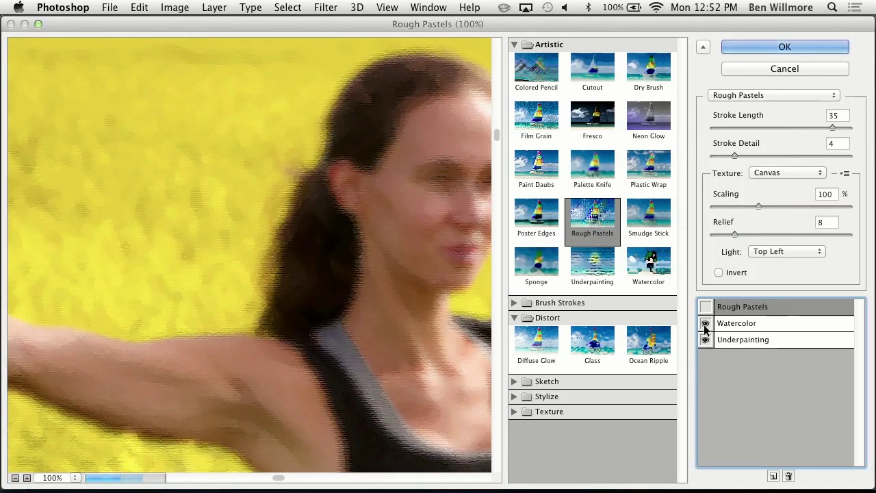
click(705, 307)
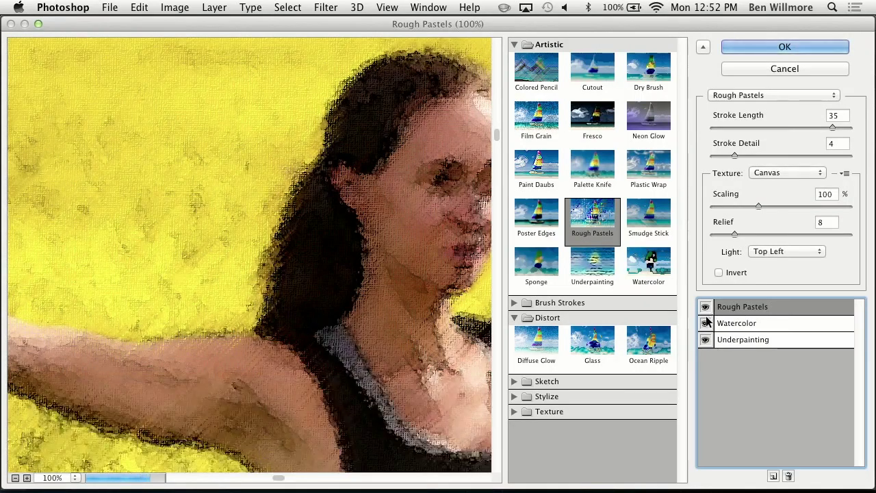
click(706, 324)
click(705, 339)
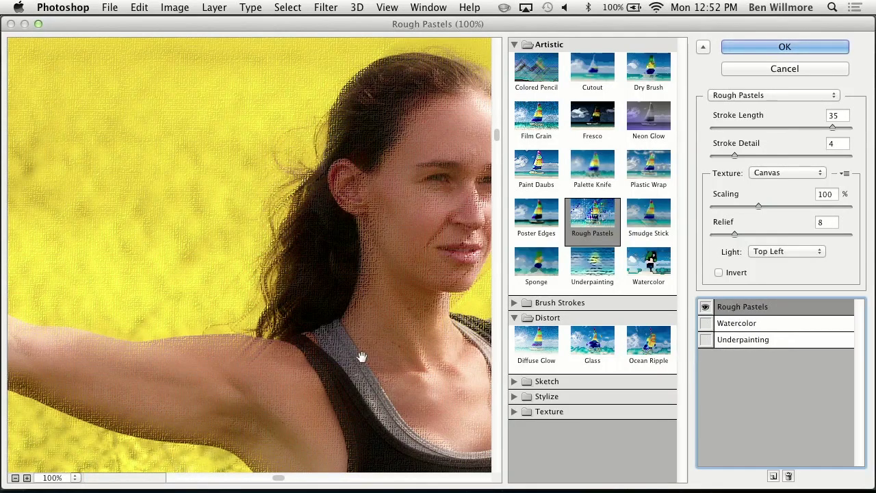
Check the arm and face in the preview and apply the Rough Pastels filter
drag(361, 357, 141, 256)
drag(391, 212, 208, 357)
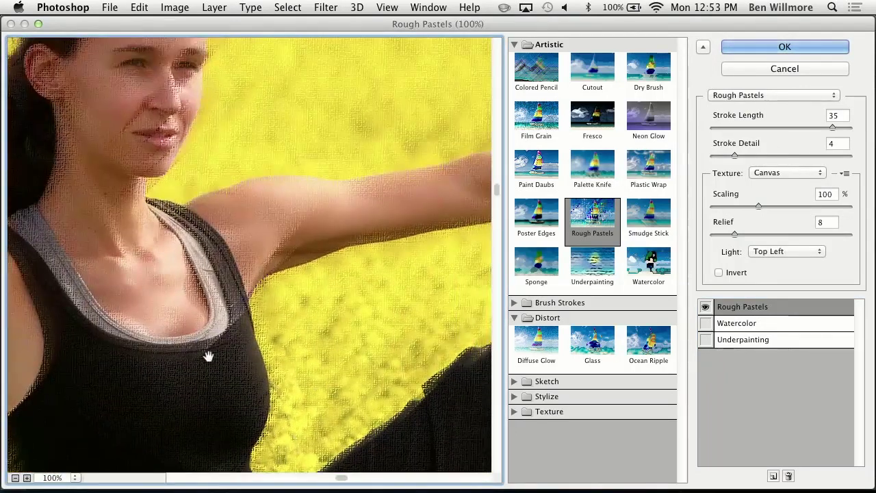
drag(413, 174, 411, 352)
drag(388, 170, 428, 239)
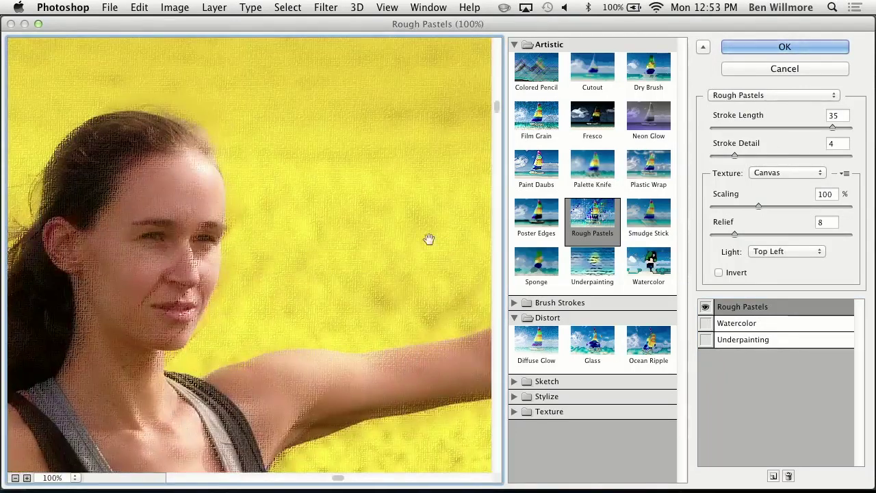
click(784, 48)
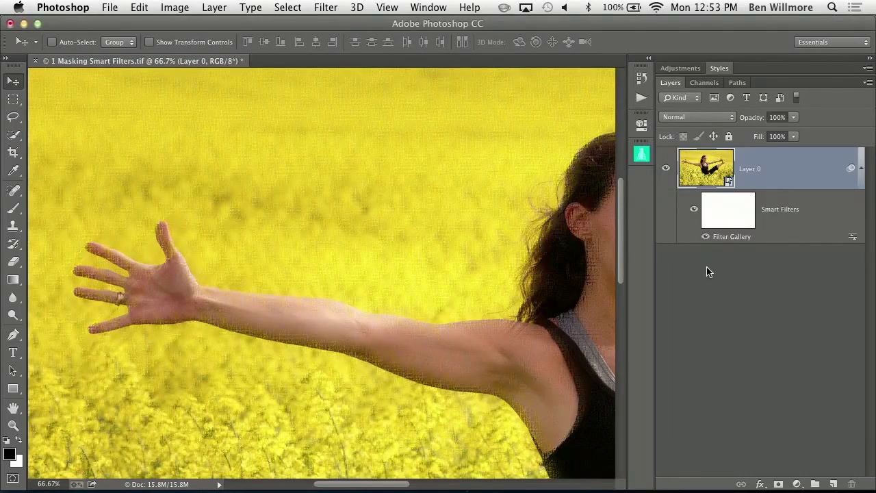
Centre the woman's face and hide the Filter Gallery smart filter on Layer 0
drag(581, 230, 370, 217)
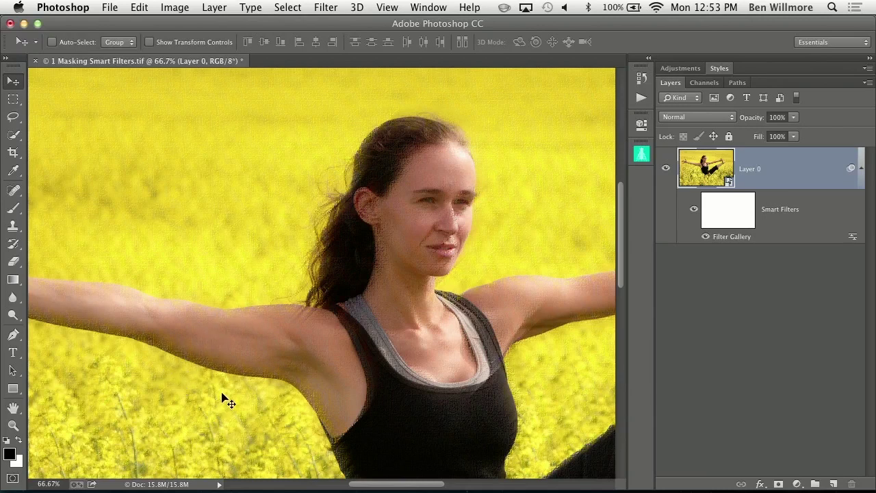
click(706, 238)
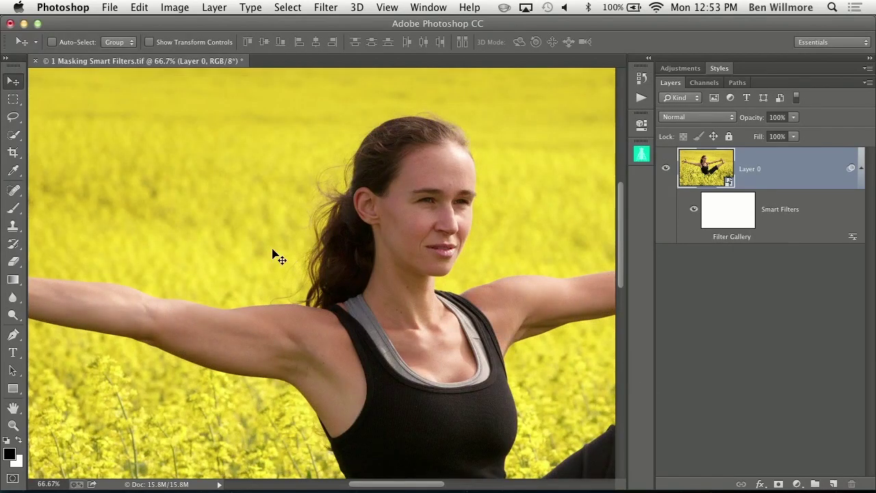
Choose the Quick Selection tool with Auto-Enhance on and zoom out to 33.3%
click(14, 139)
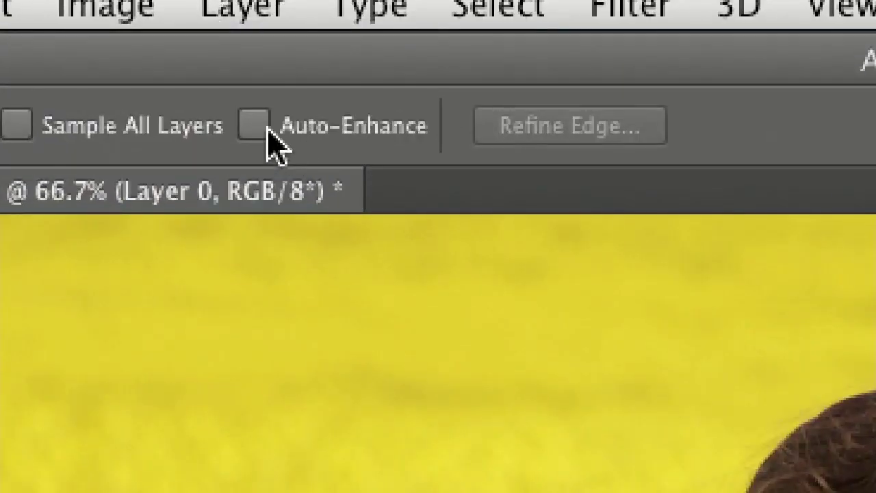
click(259, 126)
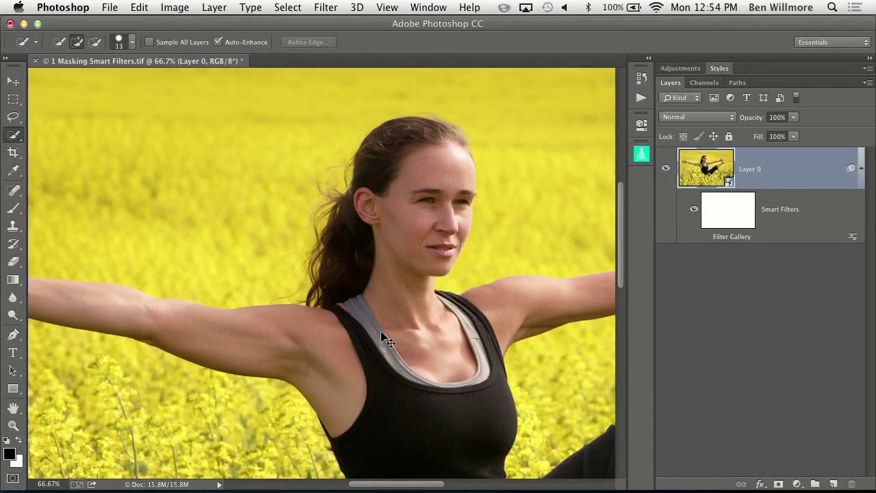
key(super+minus)
key(super+minus)
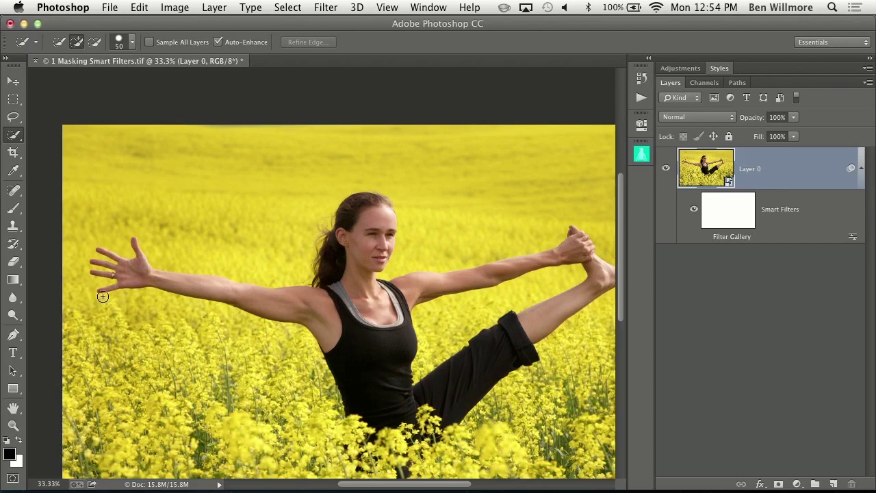
Quick-select the woman from her wrist along the arm, torso, leg, head and raised arm
click(168, 280)
mouse_move(168, 280)
mouse_down()
mouse_move(320, 306)
mouse_move(349, 321)
mouse_move(393, 396)
mouse_move(409, 401)
mouse_move(436, 386)
mouse_up()
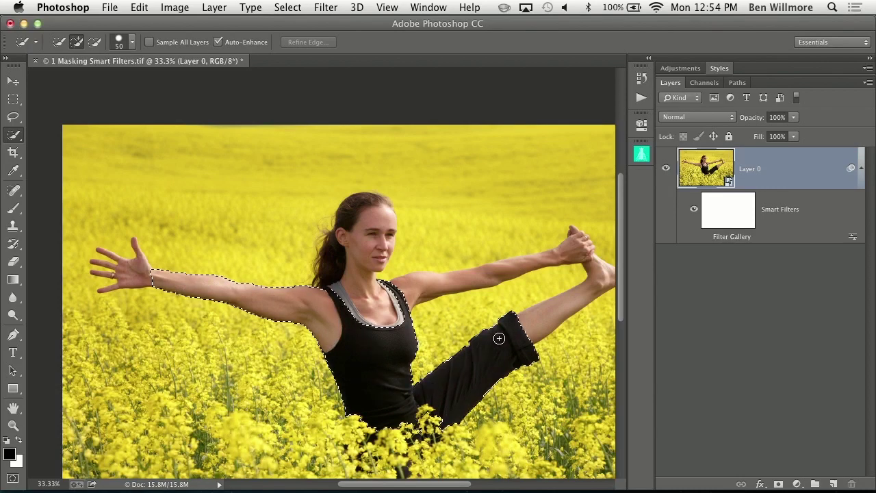
mouse_move(499, 338)
mouse_down()
mouse_move(570, 299)
mouse_move(597, 271)
mouse_move(581, 241)
mouse_move(523, 265)
mouse_up()
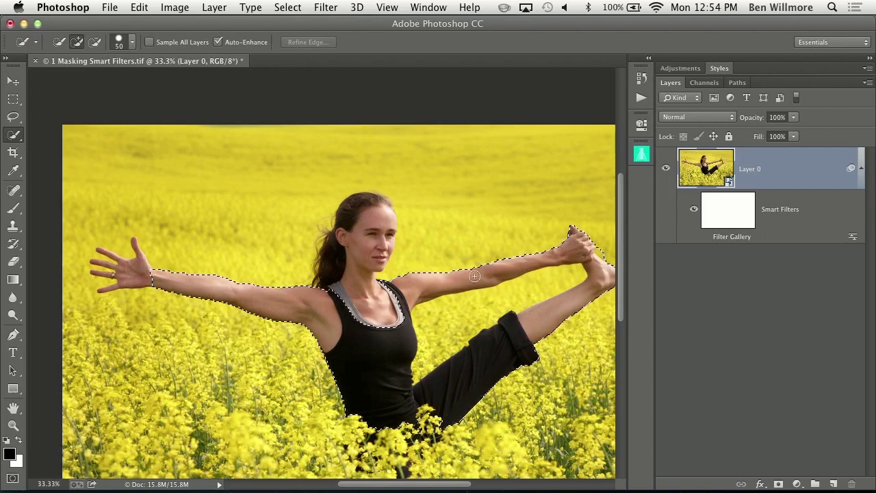
mouse_move(405, 293)
mouse_down()
mouse_move(387, 317)
mouse_move(362, 319)
mouse_move(332, 260)
mouse_move(367, 211)
mouse_up()
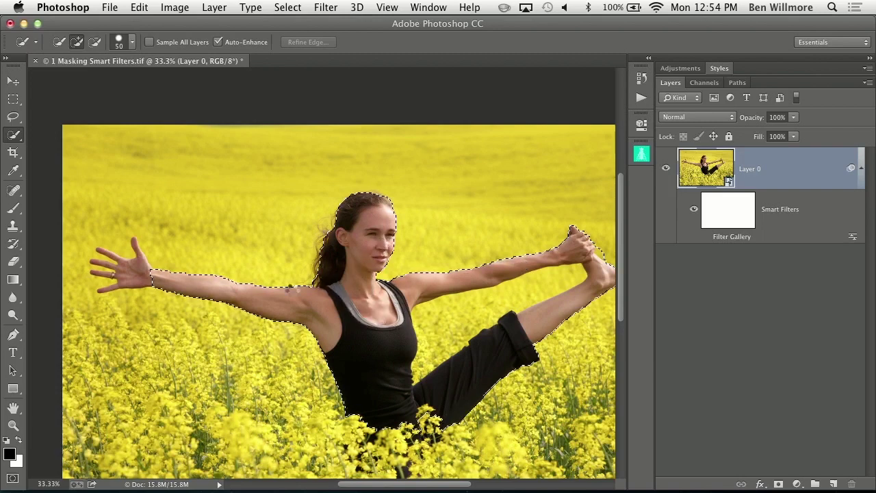
drag(291, 289, 158, 285)
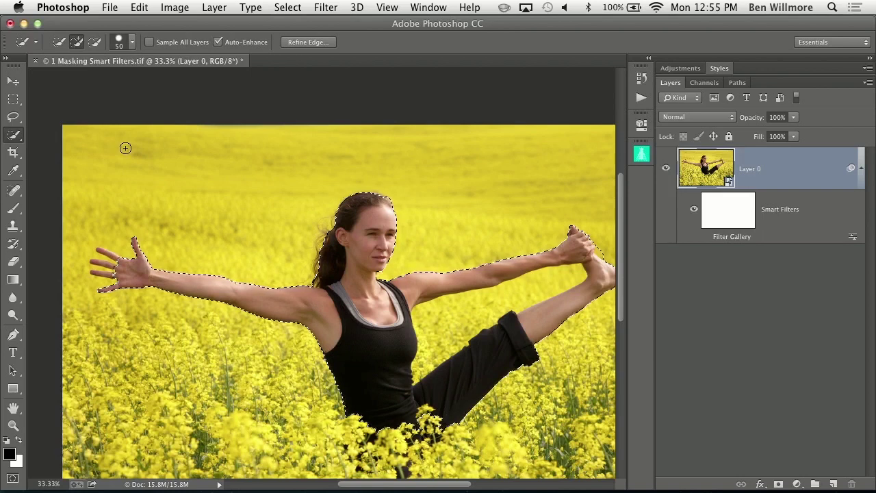
click(291, 5)
Deselect, then quick-select the flower field with a 200 brush, ending at brush size 100
click(301, 37)
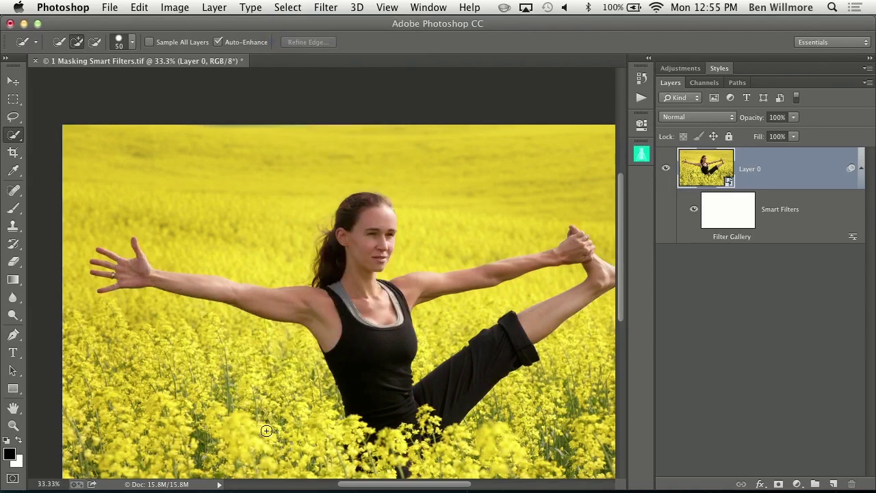
key(bracketright)
key(bracketright)
key(bracketright)
key(bracketright)
key(bracketright)
key(bracketright)
key(bracketright)
key(bracketright)
key(bracketright)
key(bracketright)
key(bracketright)
key(bracketright)
key(bracketleft)
key(bracketleft)
key(bracketleft)
key(bracketleft)
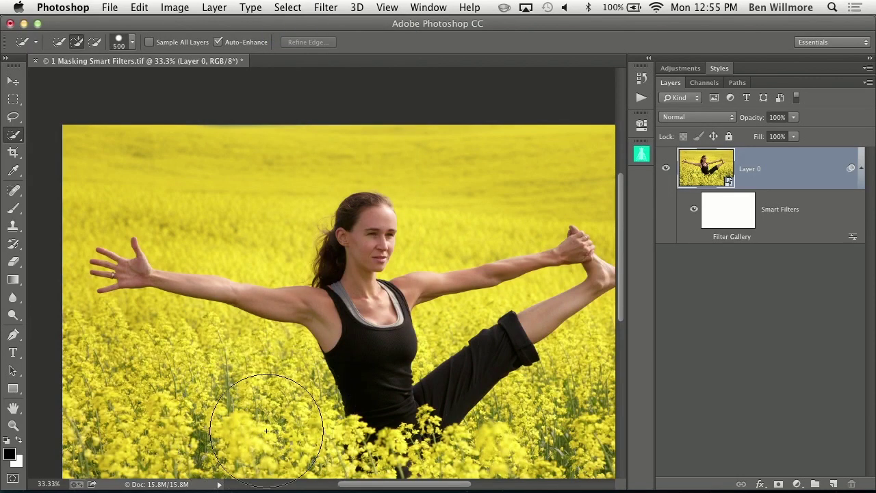
key(bracketleft)
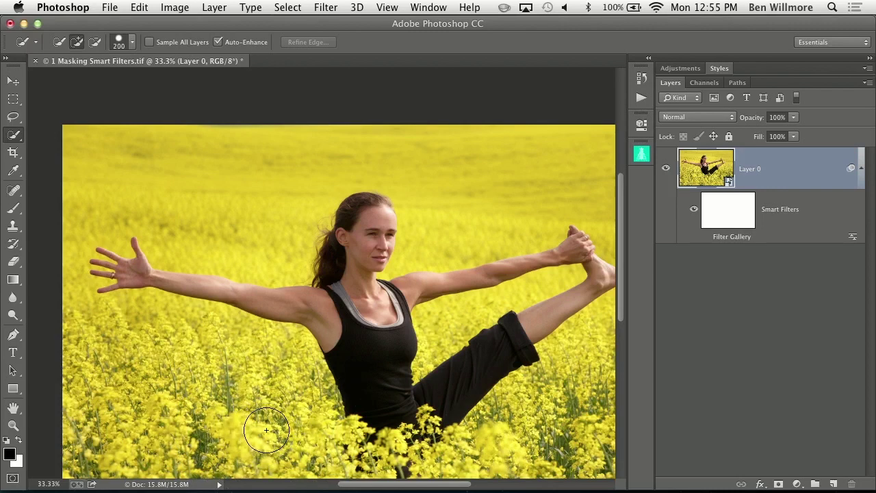
mouse_move(82, 313)
mouse_down()
mouse_move(164, 366)
mouse_move(240, 428)
mouse_move(296, 456)
mouse_move(280, 411)
mouse_move(262, 426)
mouse_move(141, 419)
mouse_move(97, 443)
mouse_move(112, 463)
mouse_move(295, 475)
mouse_move(322, 472)
mouse_up()
mouse_move(495, 470)
mouse_down()
mouse_move(585, 397)
mouse_move(618, 340)
mouse_move(616, 357)
mouse_move(629, 318)
mouse_up()
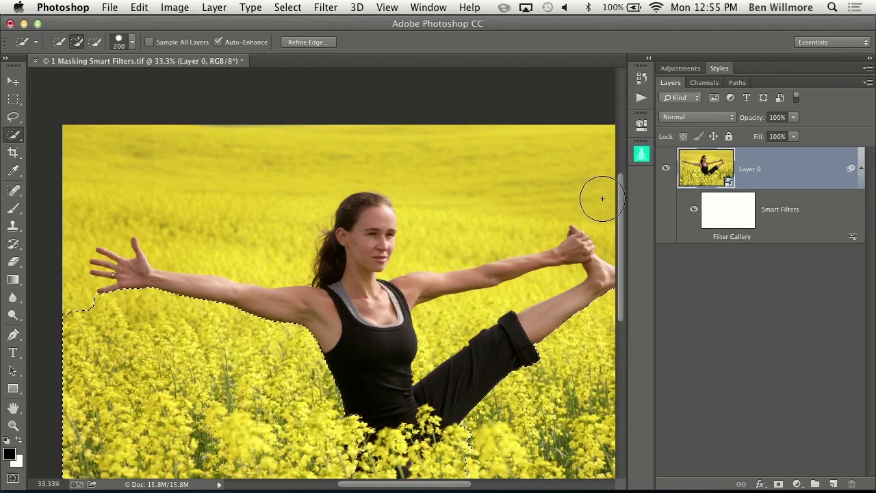
mouse_move(598, 195)
mouse_down()
mouse_move(523, 151)
mouse_move(352, 121)
mouse_move(316, 137)
mouse_up()
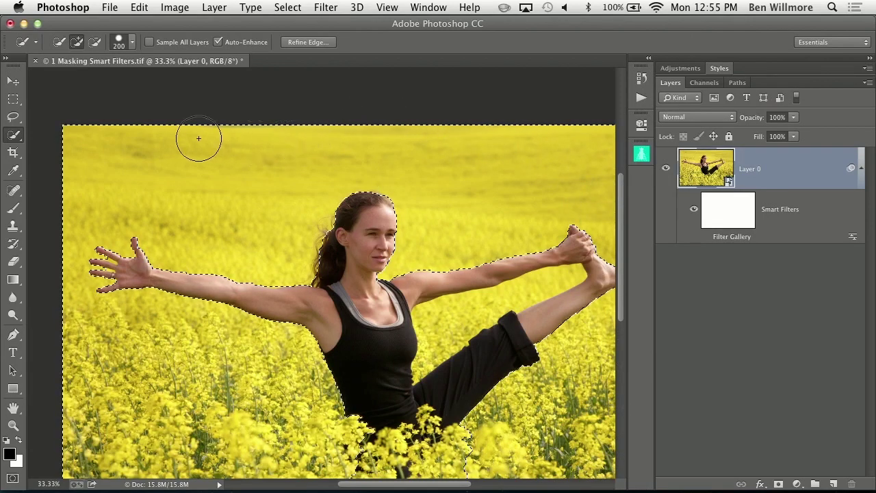
key(bracketleft)
key(bracketleft)
key(bracketleft)
key(bracketleft)
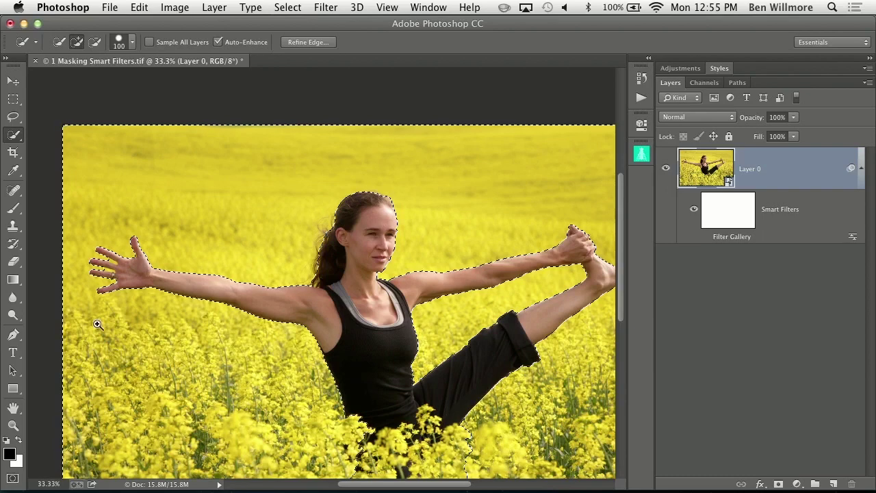
Zoom in on the outstretched hand to check the selection edge, then fit the image on screen
super+click(119, 264)
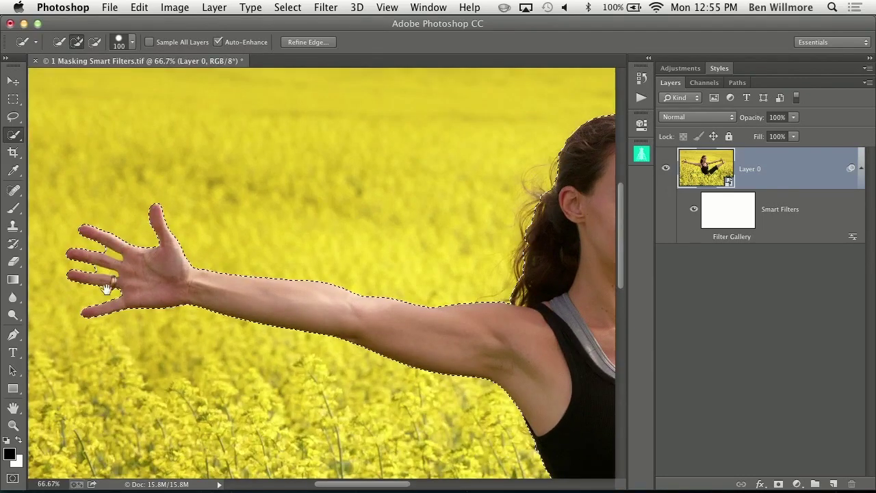
drag(335, 270, 278, 230)
scroll(278, 229, down, 10)
scroll(278, 229, right, 10)
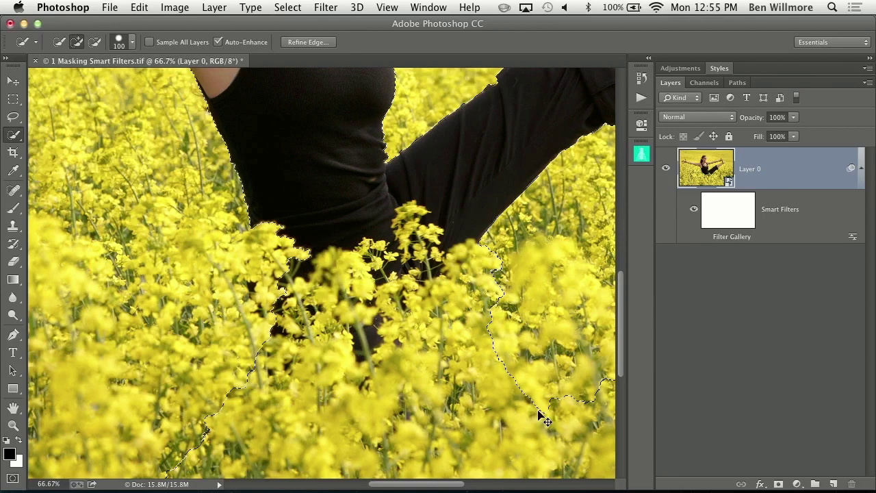
key(super+0)
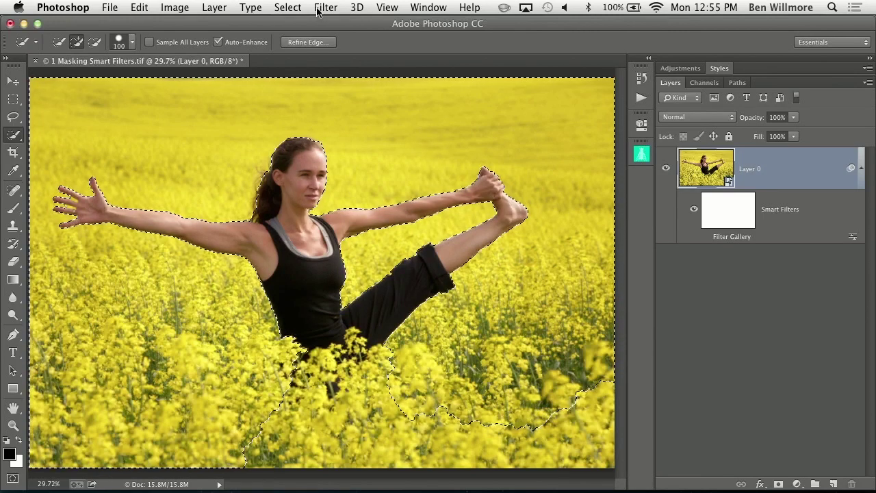
click(288, 7)
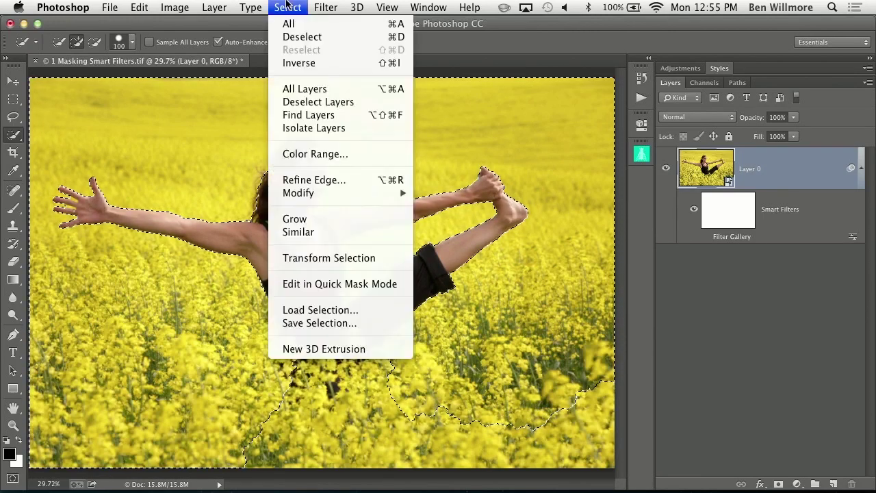
click(346, 219)
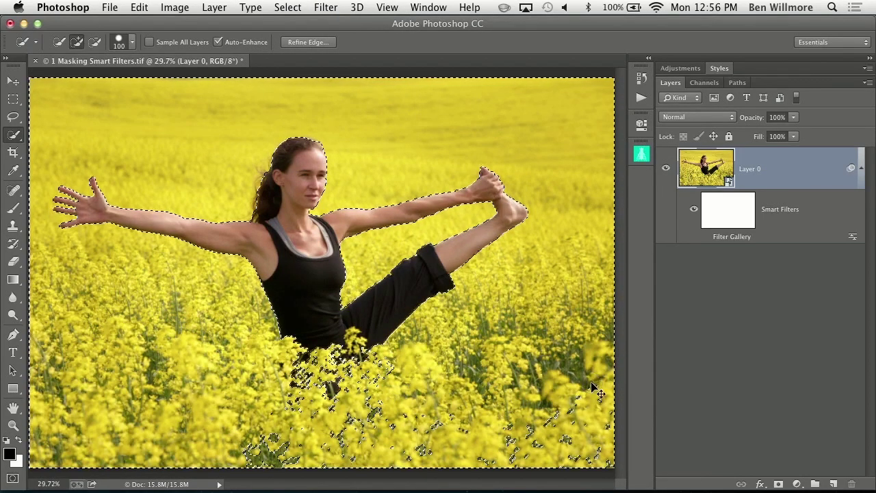
key(super+z)
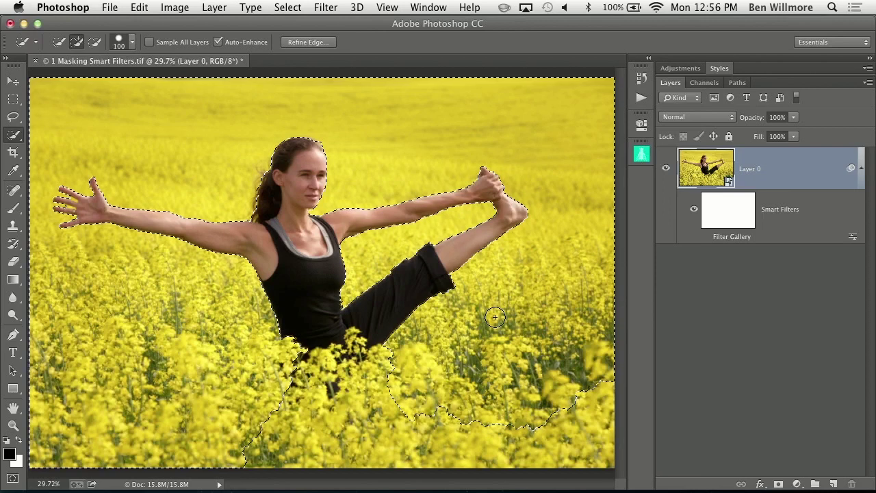
click(13, 118)
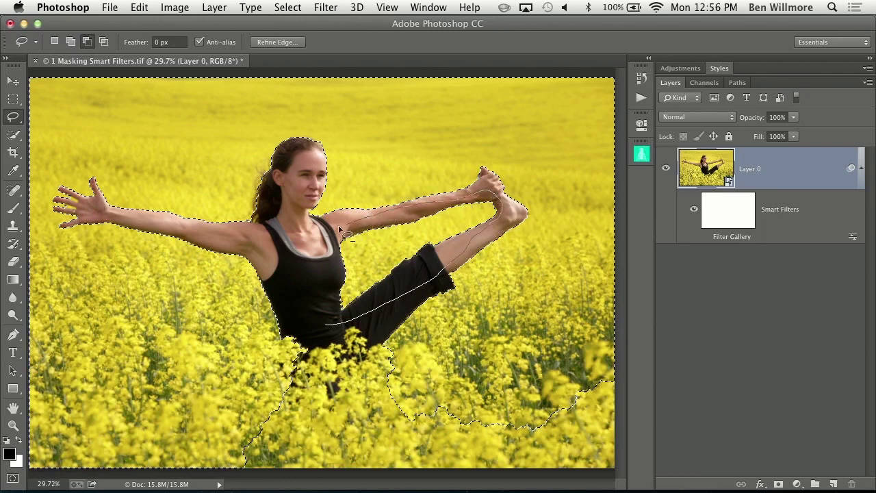
Lasso the selection around the raised arm and leg, trying Select > Grow and undoing it
mouse_move(340, 230)
mouse_down()
mouse_move(327, 248)
mouse_move(330, 317)
mouse_up()
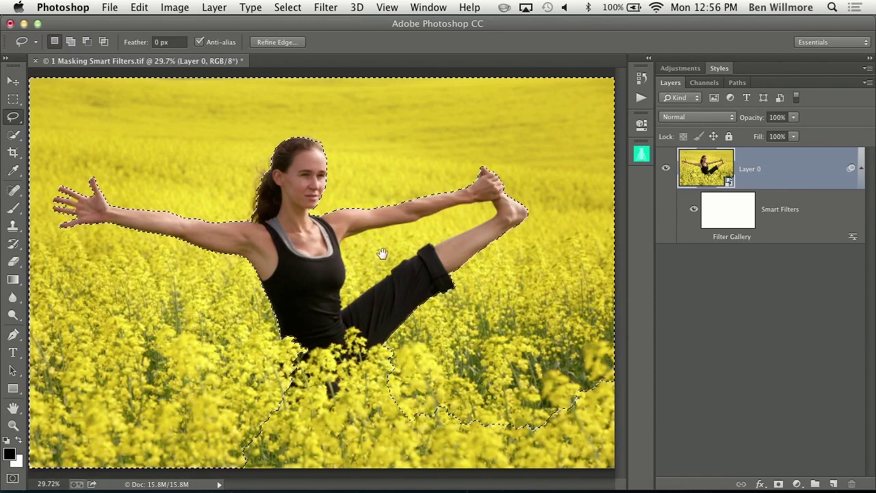
click(284, 7)
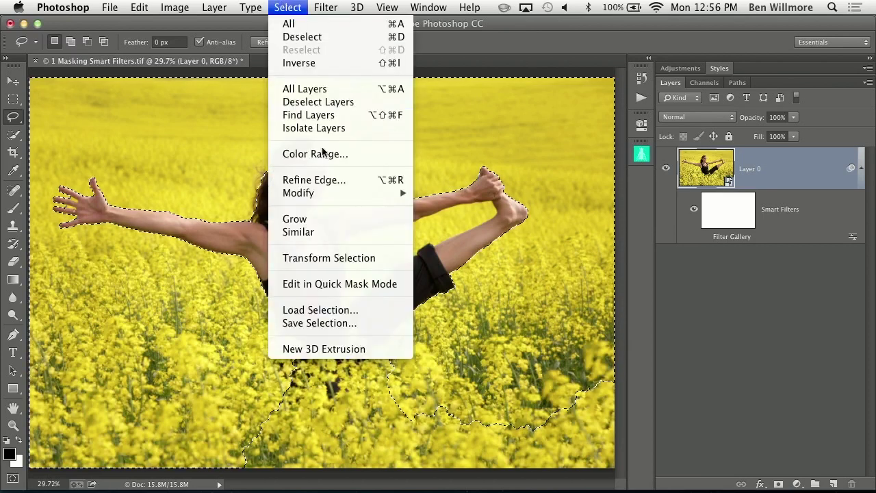
click(296, 219)
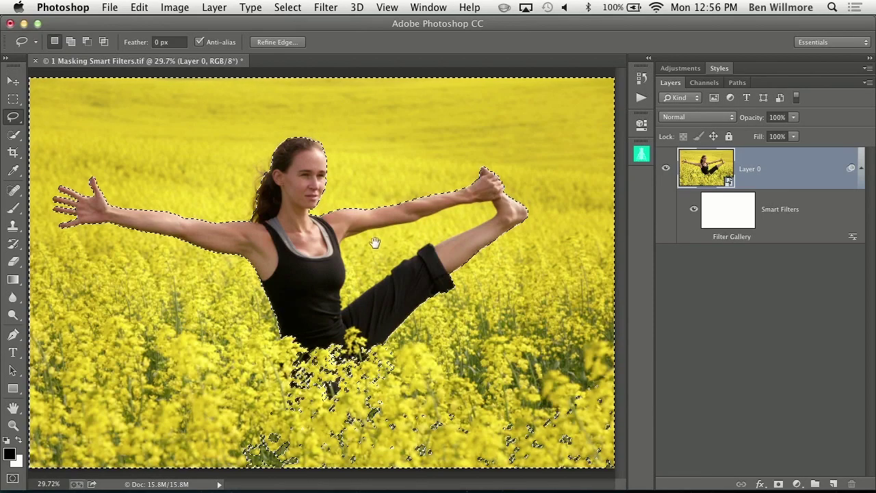
key(super+z)
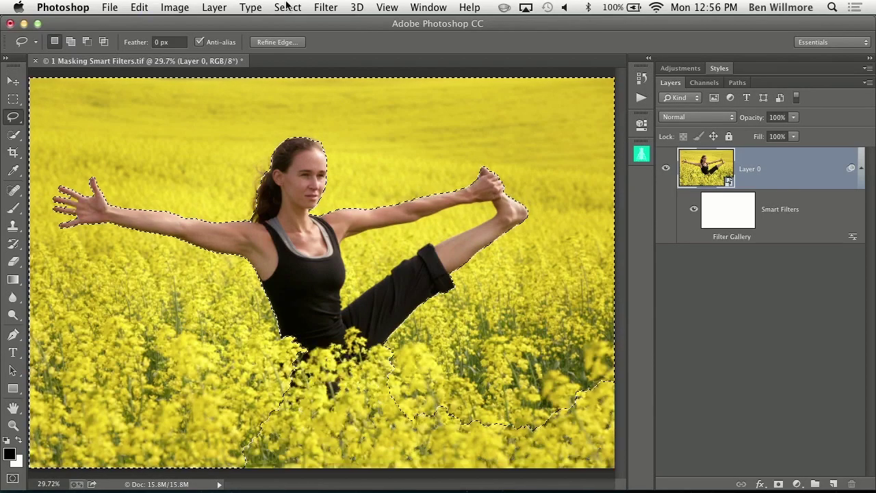
click(287, 7)
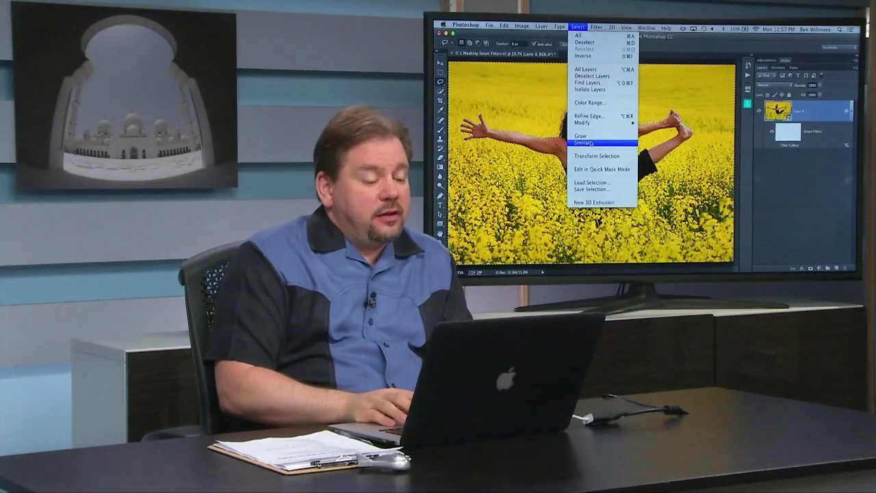
click(590, 143)
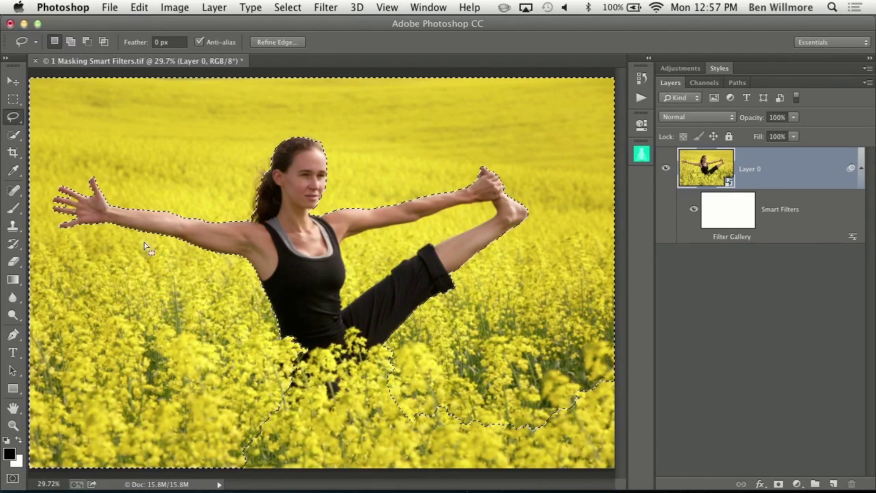
click(14, 135)
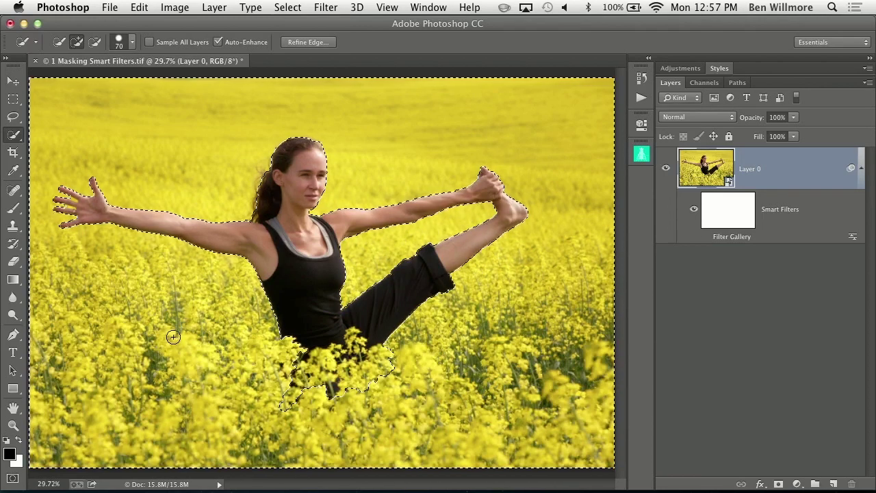
Subtract the lower-left flowers from the woman's selection, then grow it with Select > Similar
alt+click(261, 394)
click(289, 7)
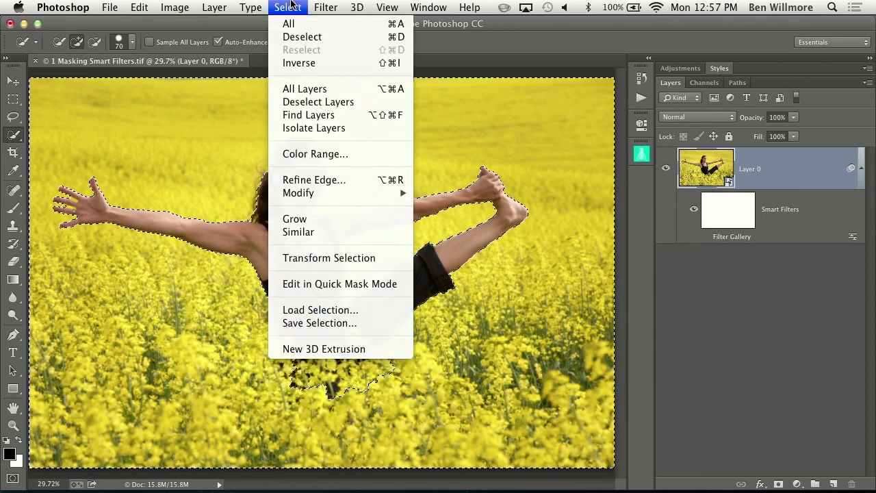
click(326, 235)
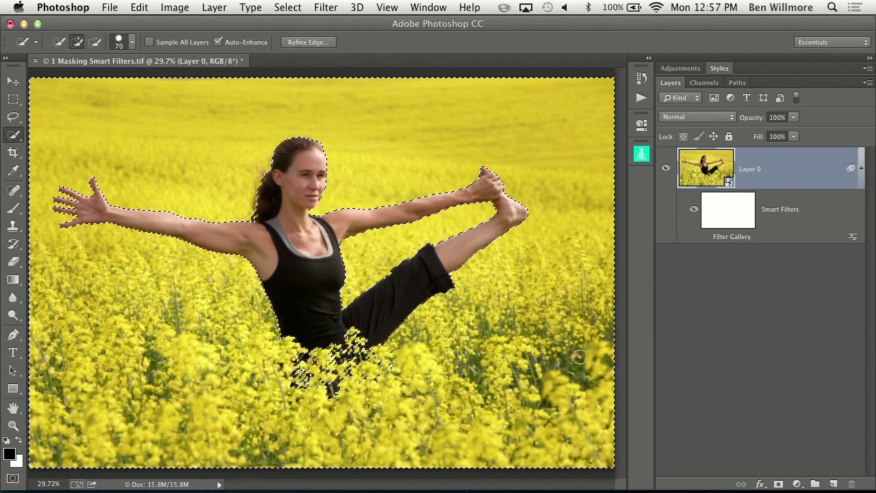
super+click(366, 381)
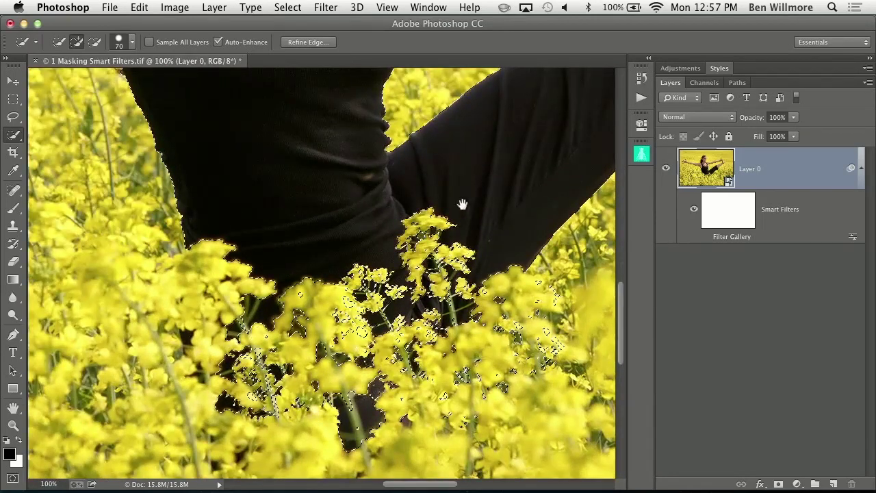
Fit the image on screen, re-enable the Filter Gallery effect, and zoom to 100% on the woman's arm
key(super+0)
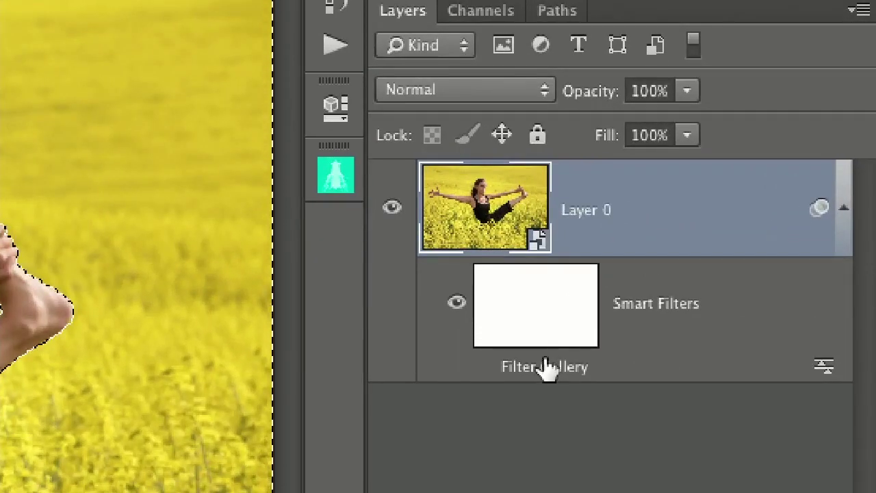
click(483, 367)
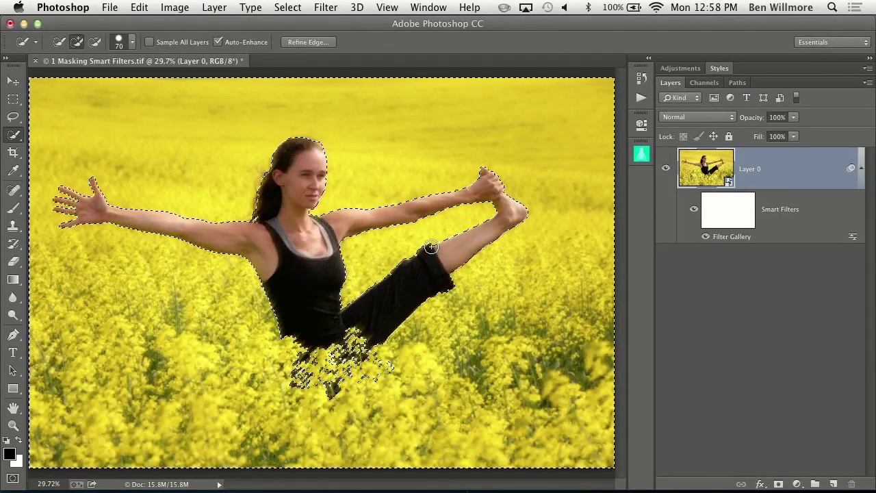
click(139, 220)
click(137, 220)
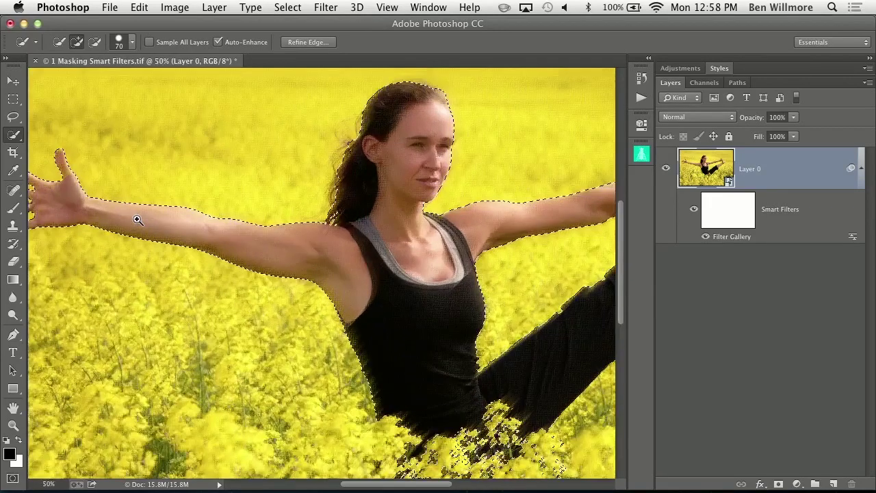
click(138, 219)
click(138, 220)
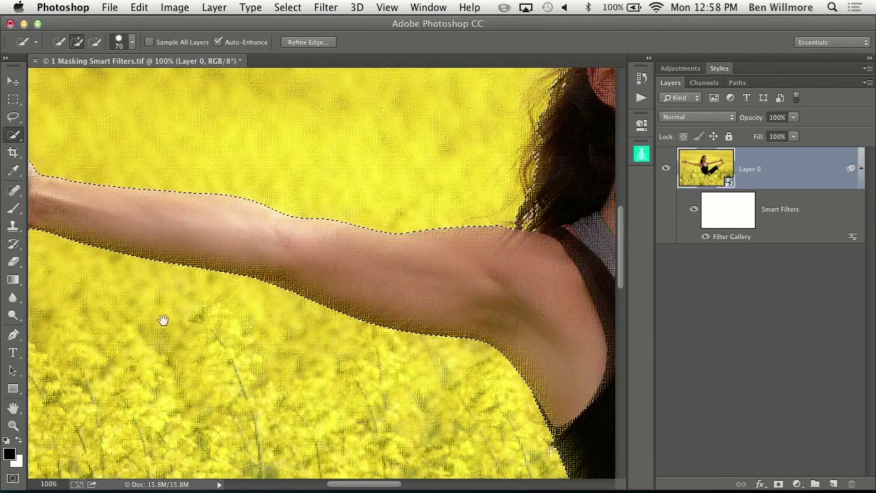
click(287, 7)
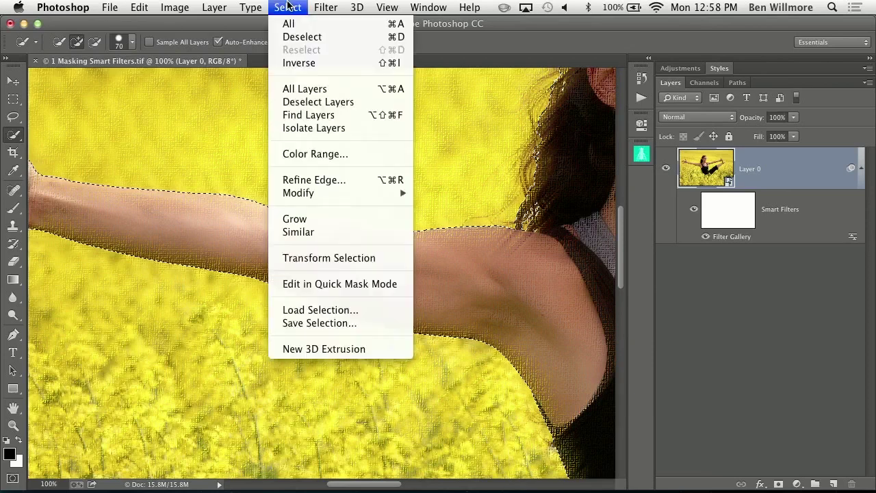
Invert the selection, target the smart filter mask, and fill it with Black via Edit > Fill
click(279, 64)
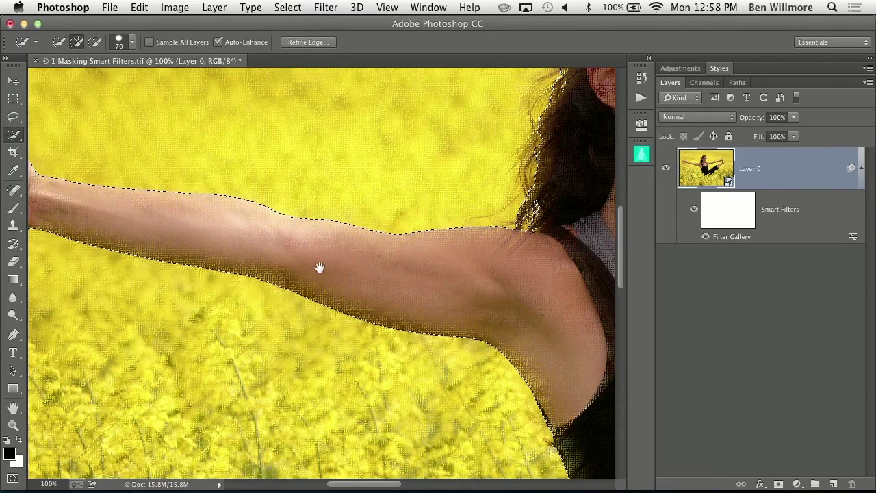
click(722, 219)
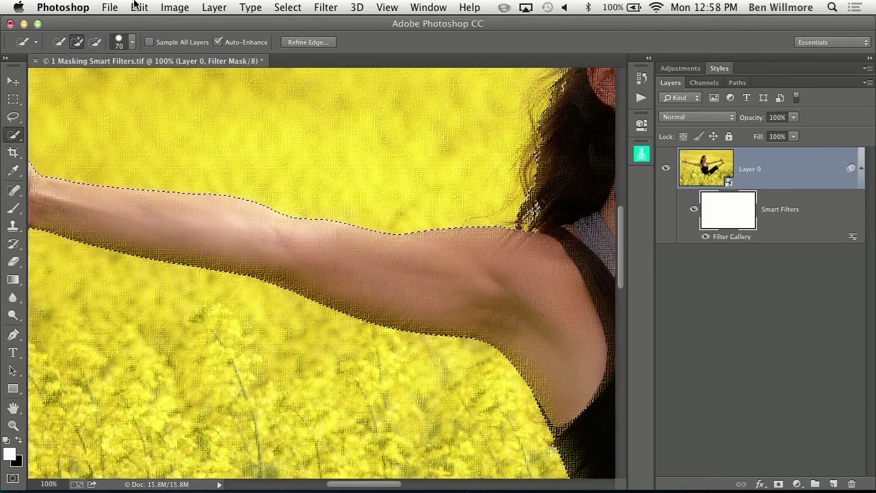
click(136, 5)
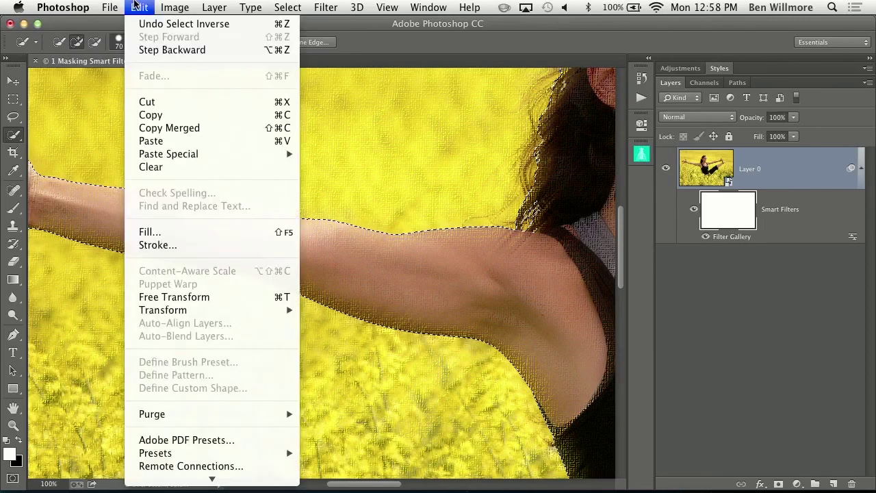
click(165, 232)
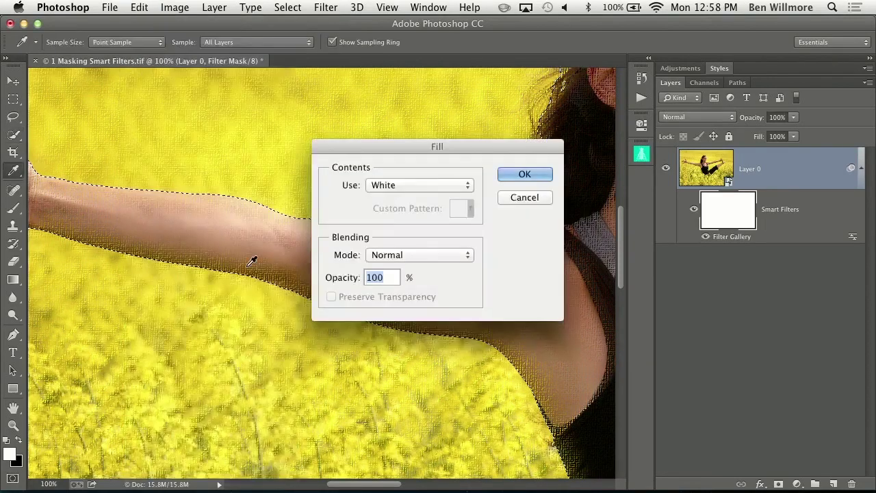
click(417, 186)
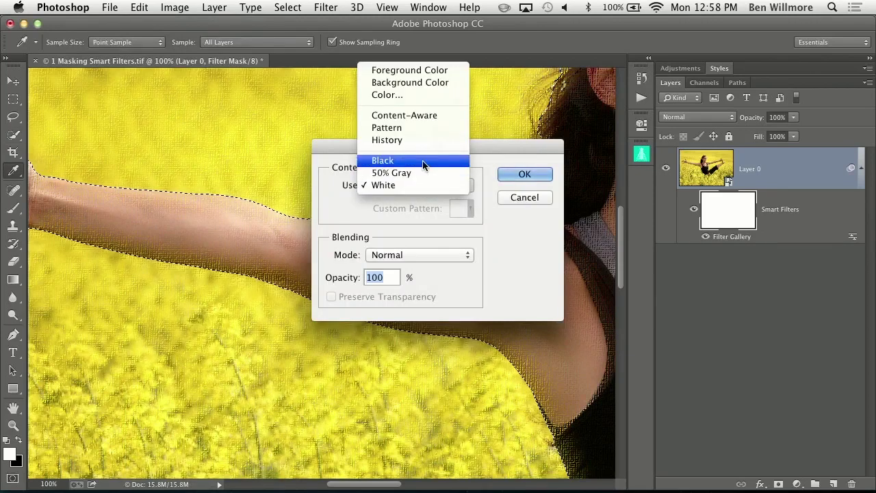
click(410, 160)
click(524, 174)
Extend the selection up the hair edge with Quick Selection, then deselect with Cmd+D
key(w)
click(521, 215)
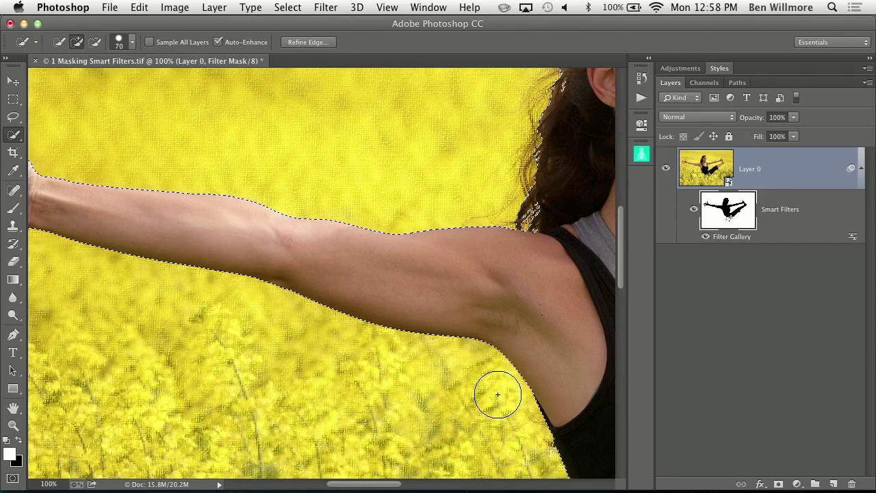
key(super+d)
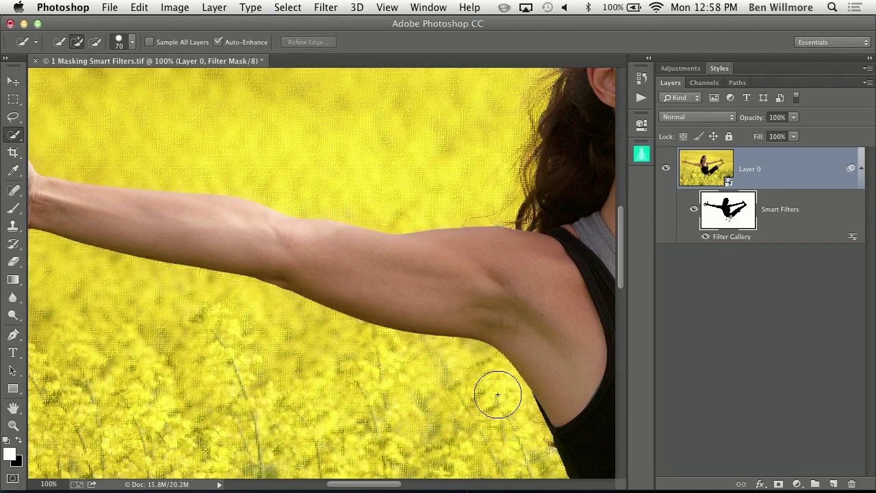
drag(266, 317, 504, 335)
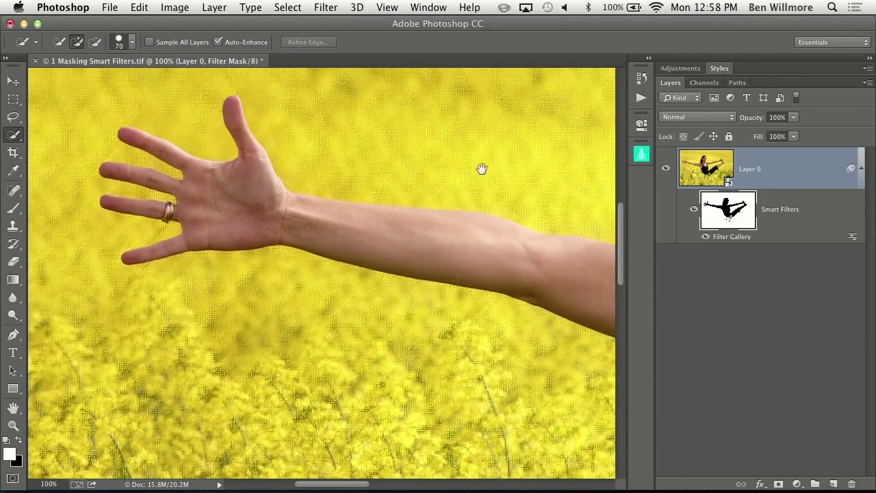
drag(481, 170, 157, 274)
drag(511, 319, 279, 257)
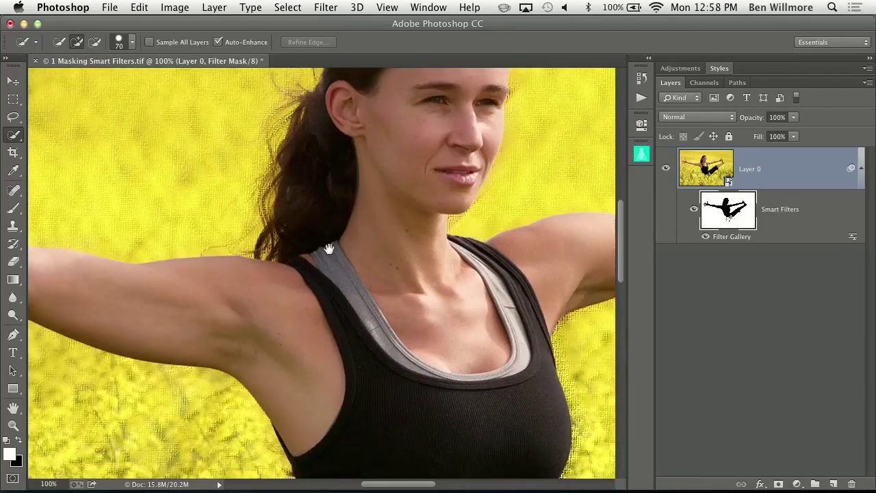
drag(513, 322, 466, 391)
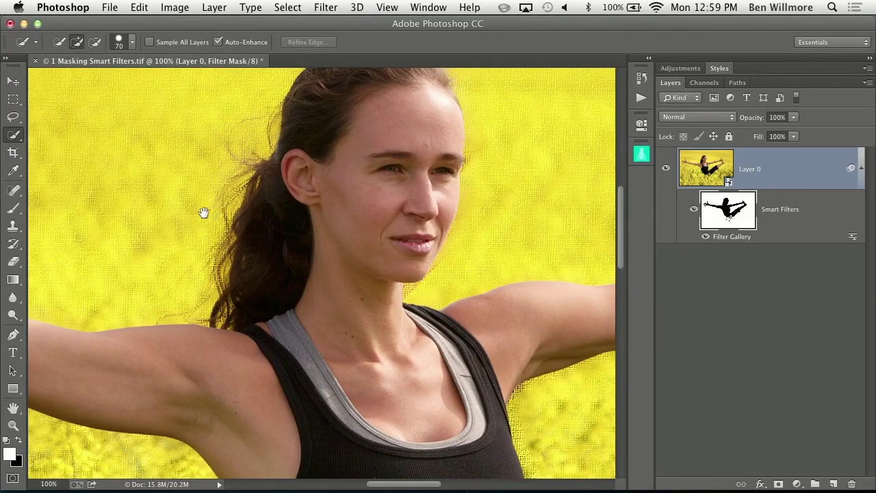
drag(141, 210, 286, 258)
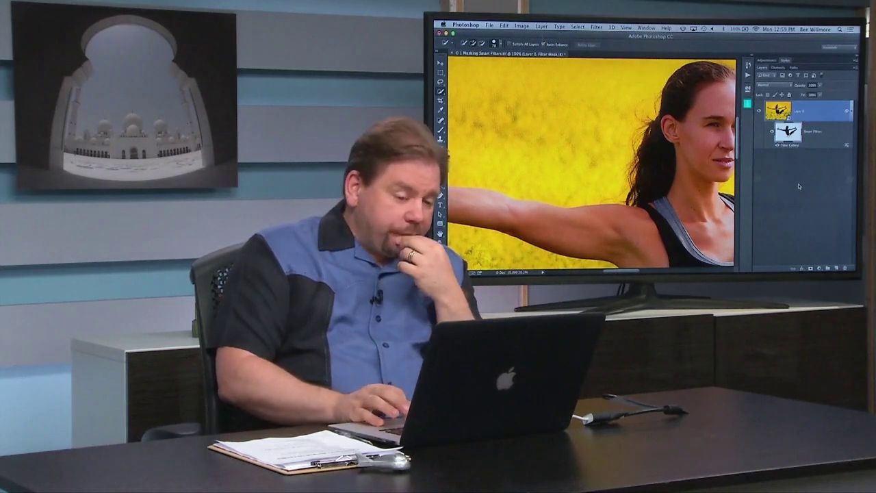
click(596, 26)
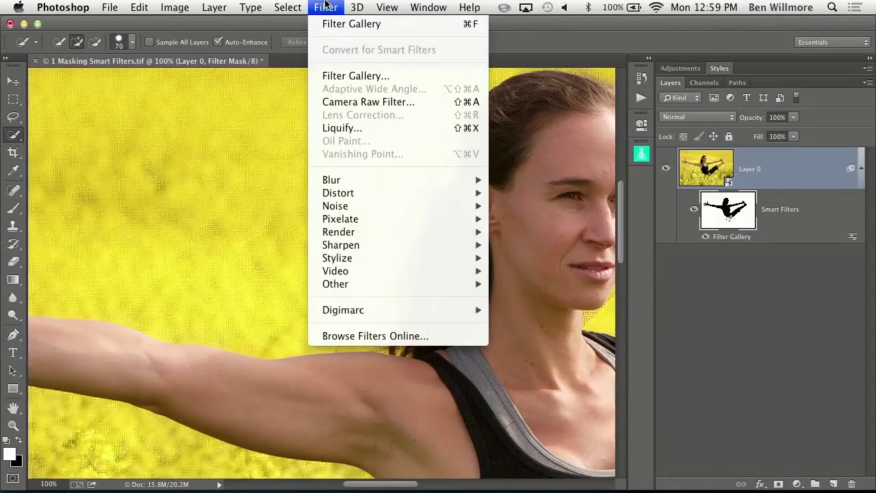
click(342, 77)
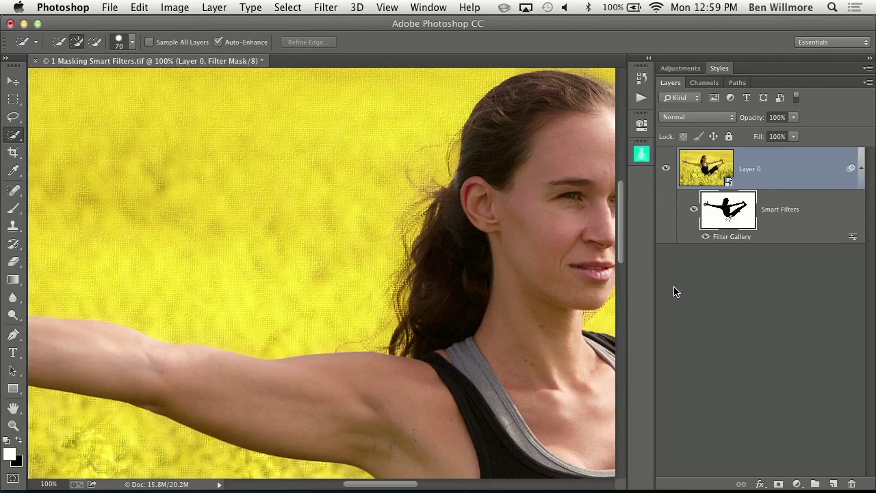
Duplicate Layer 0 with Cmd+J and invert the copy's filter mask via Image > Adjustments > Invert
key(super+j)
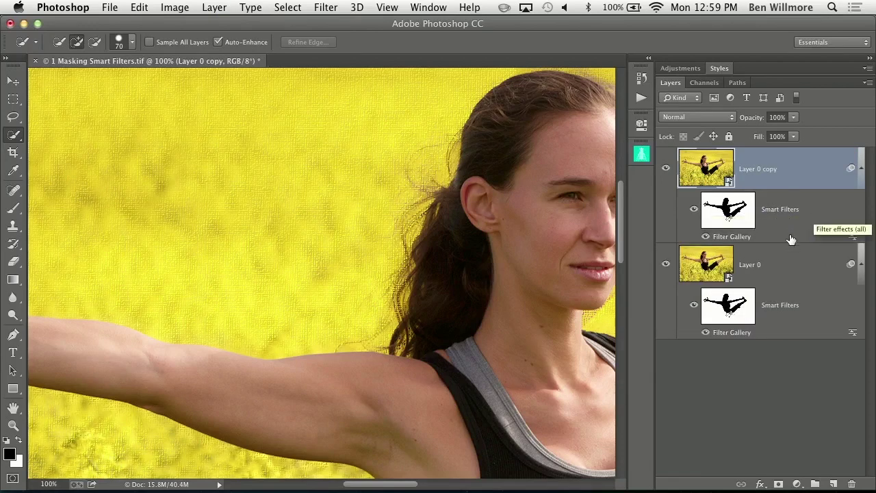
click(716, 216)
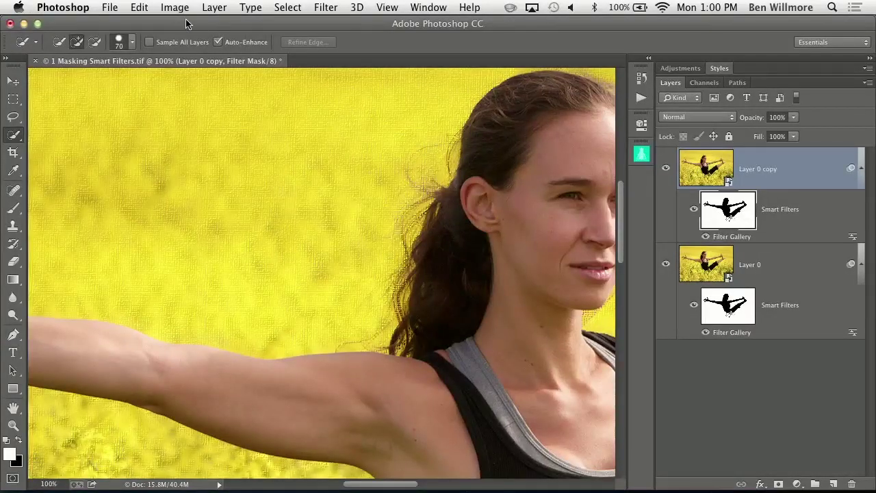
click(170, 7)
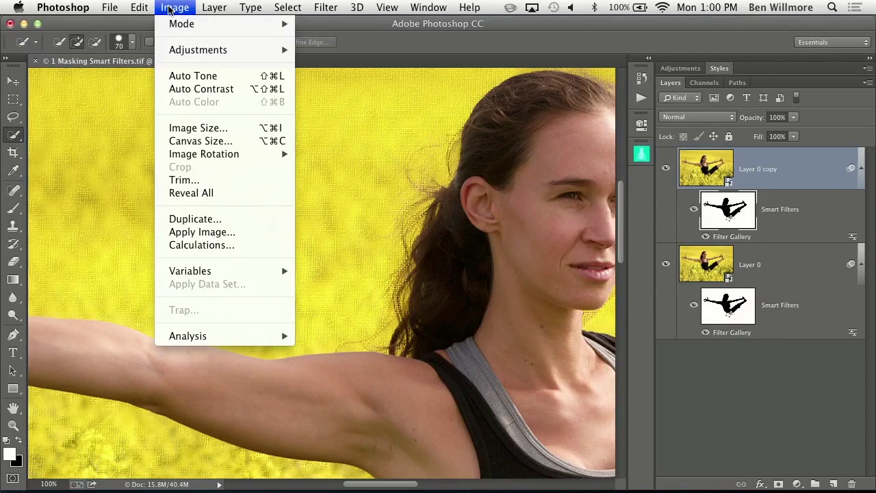
mouse_move(182, 49)
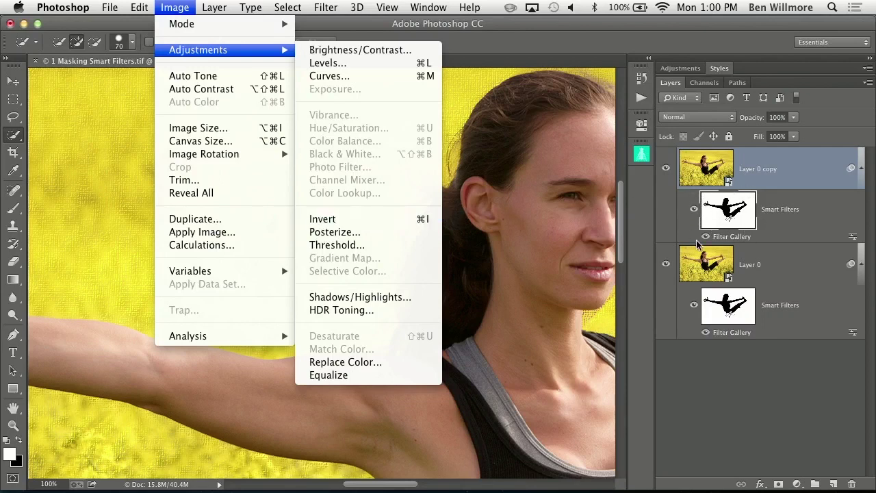
click(400, 219)
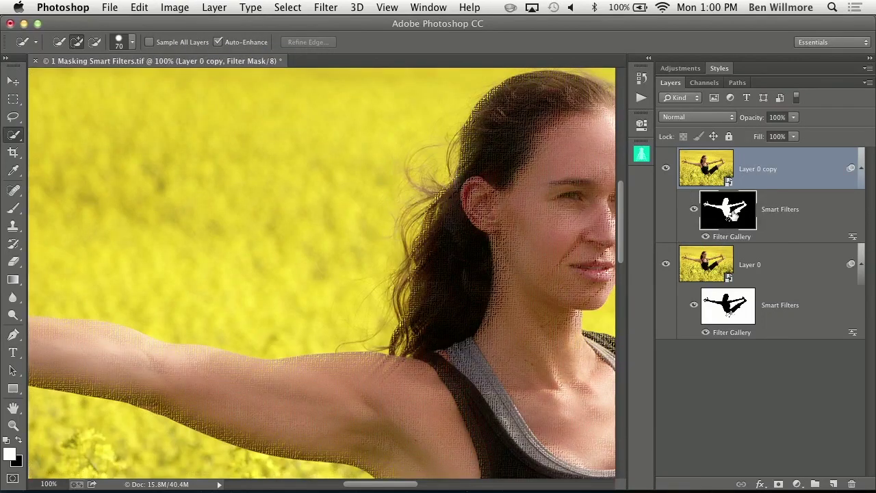
click(728, 240)
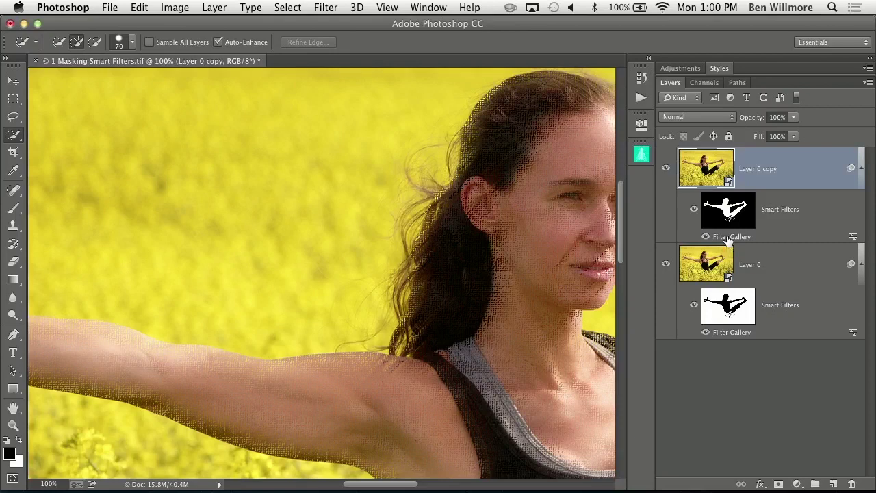
double_click(727, 236)
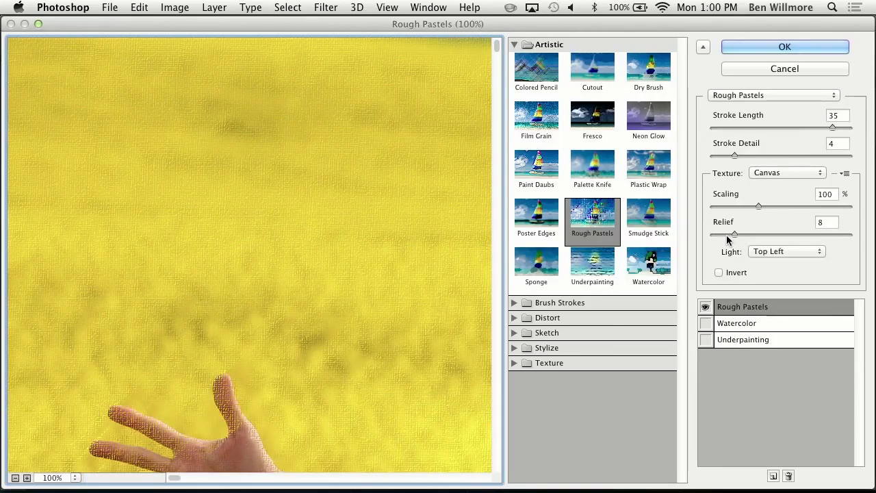
Set the copy's Rough Pastels to Stroke Length 0, Stroke Detail 1 and Relief 5, checking the woman in the preview
drag(379, 317, 199, 133)
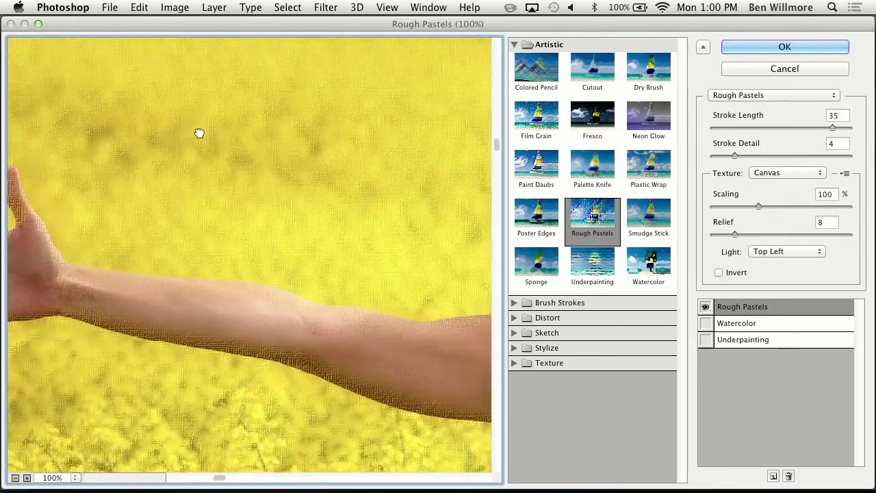
drag(389, 288, 106, 254)
drag(331, 318, 283, 346)
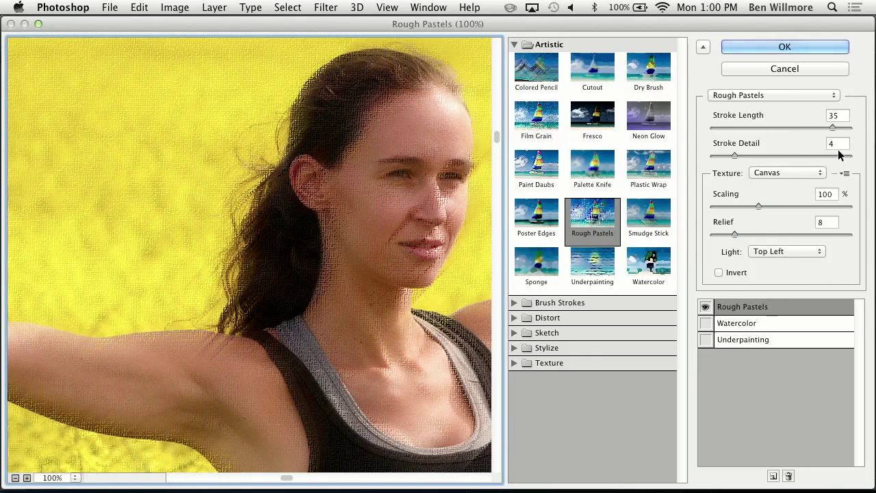
mouse_move(832, 130)
mouse_down()
mouse_move(751, 121)
mouse_move(830, 128)
mouse_up()
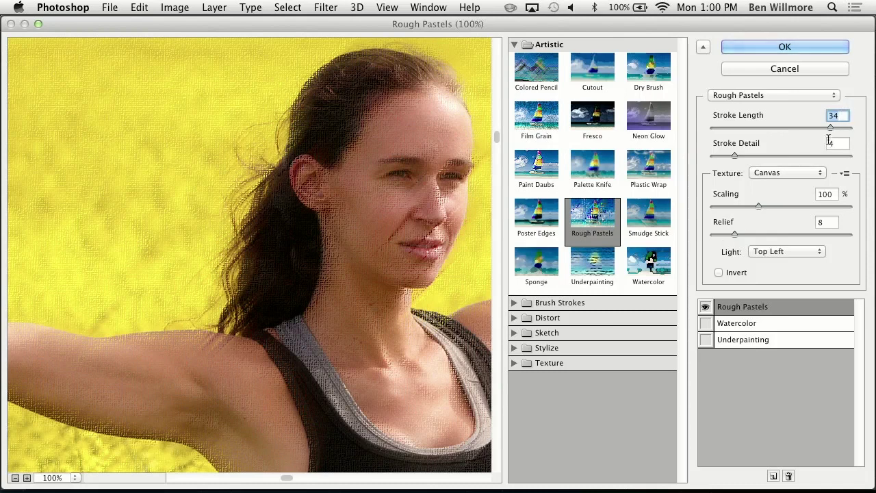
drag(832, 132, 710, 128)
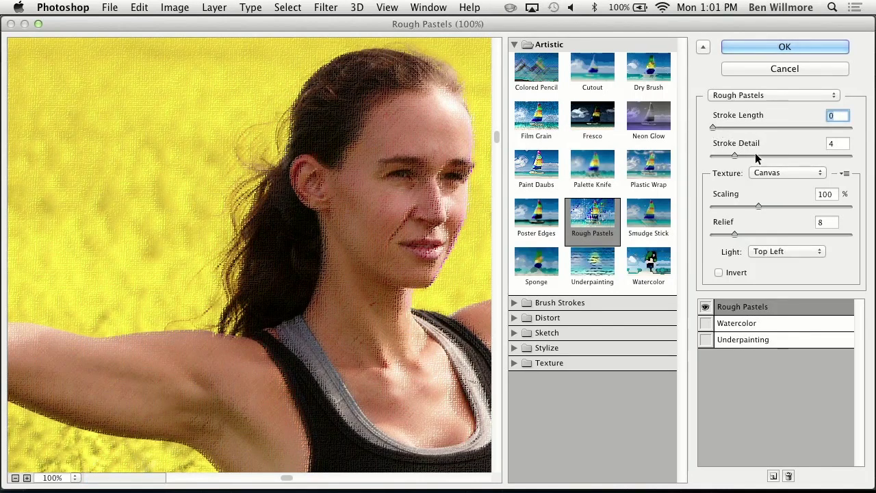
drag(735, 159, 715, 159)
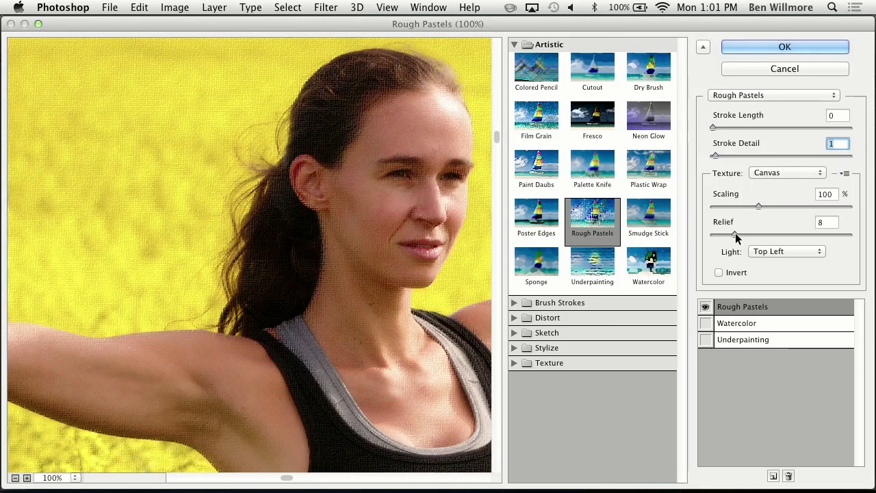
drag(736, 233, 725, 233)
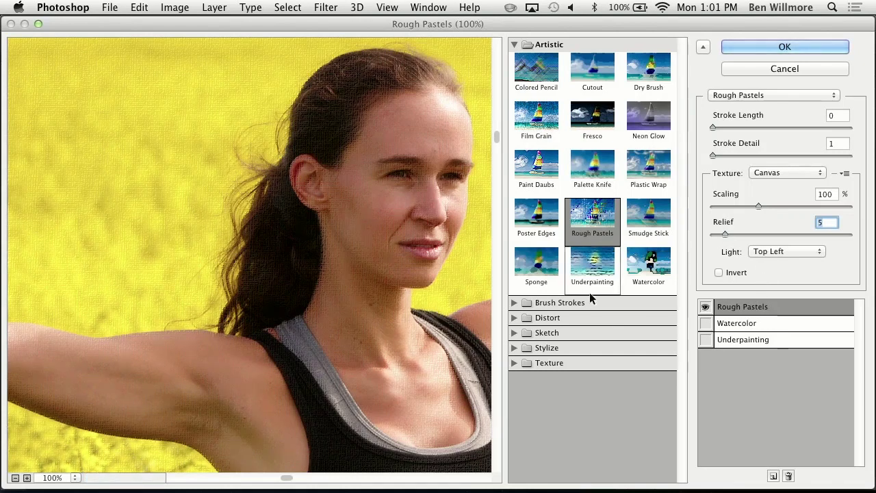
drag(84, 338, 269, 248)
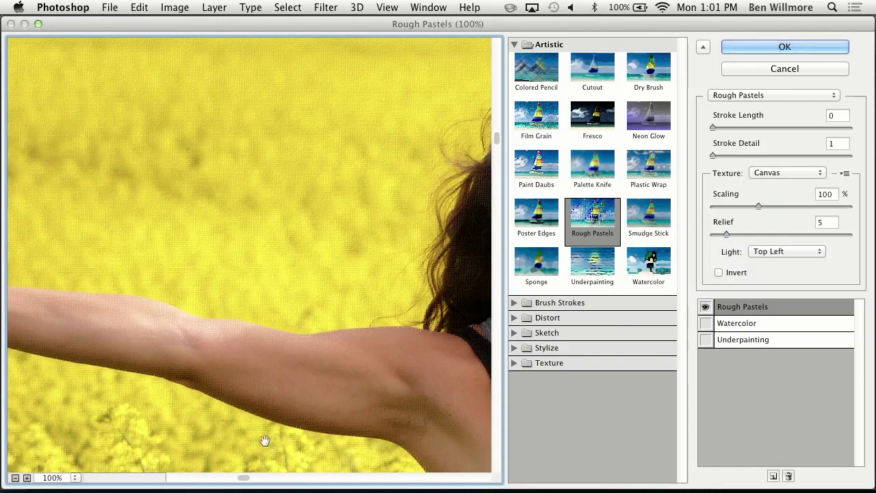
drag(174, 379, 319, 373)
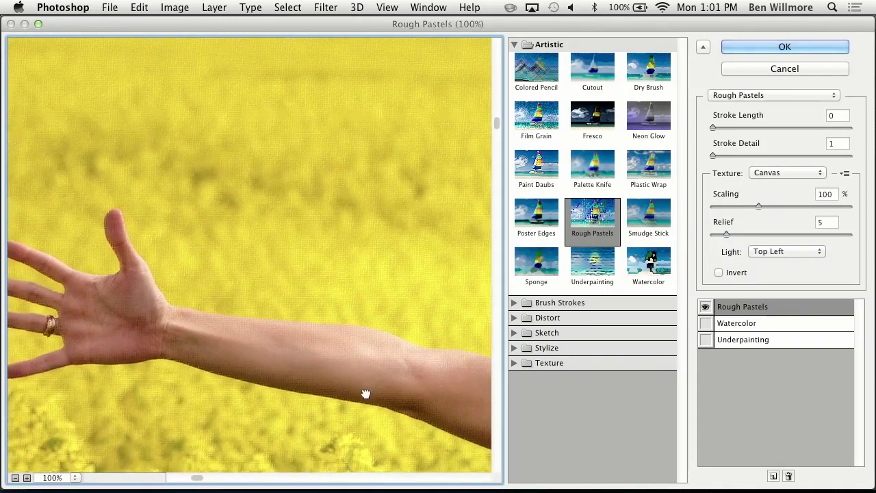